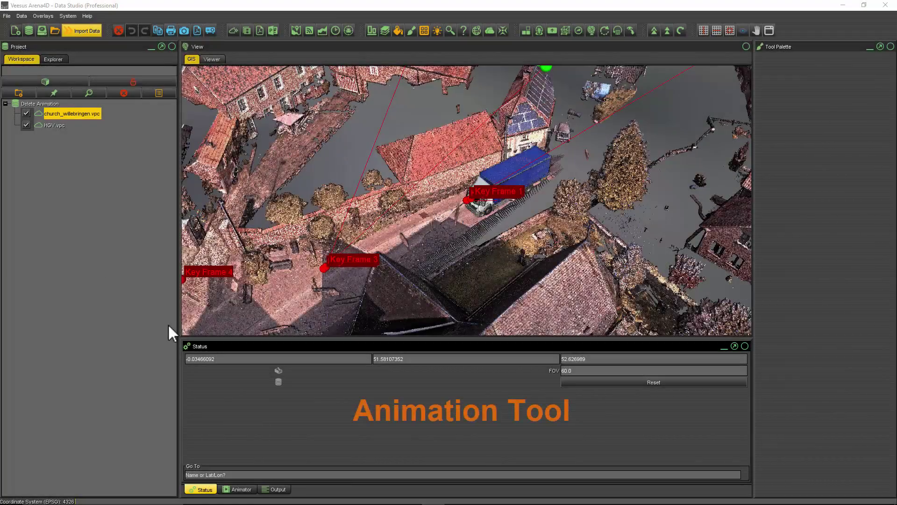
Show the Animator keyframe table and play the existing HGV truck animation through Key Frame 6
left_click(238, 489)
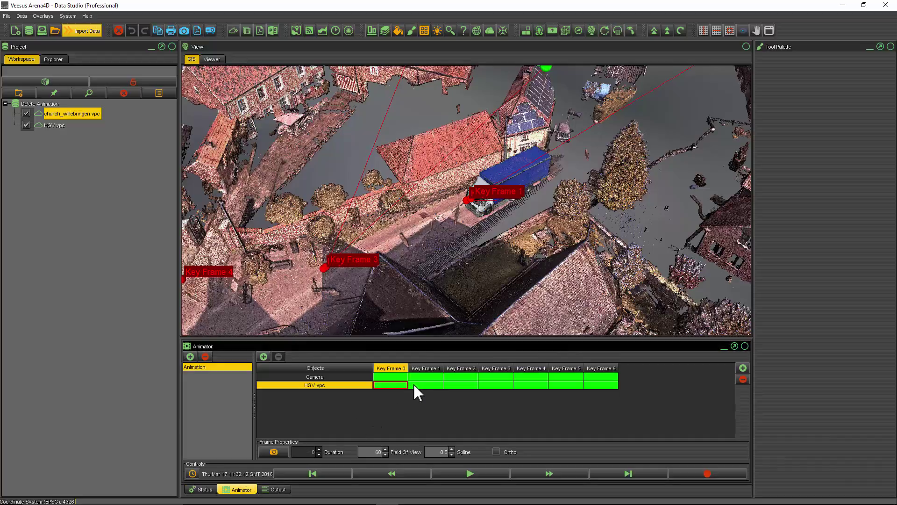
left_click(472, 473)
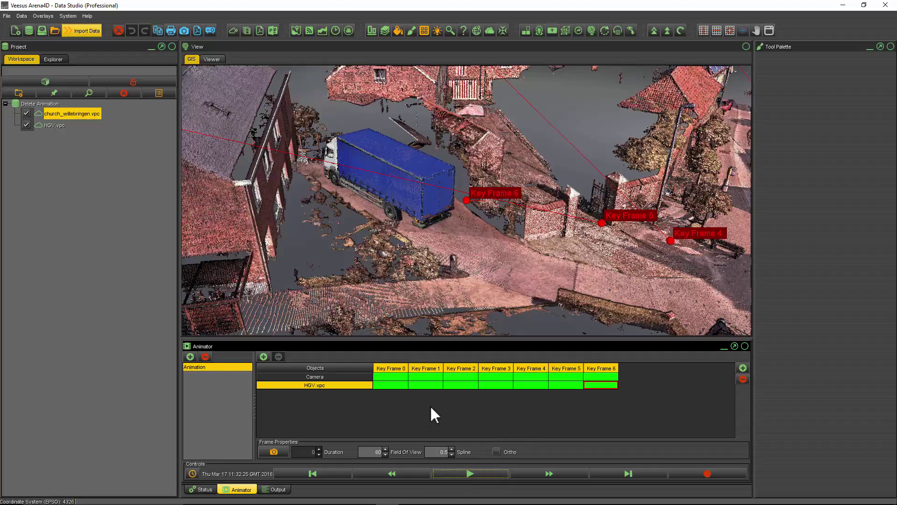
Add a second animation, then reselect the first animation to show its keyframes
left_click(190, 356)
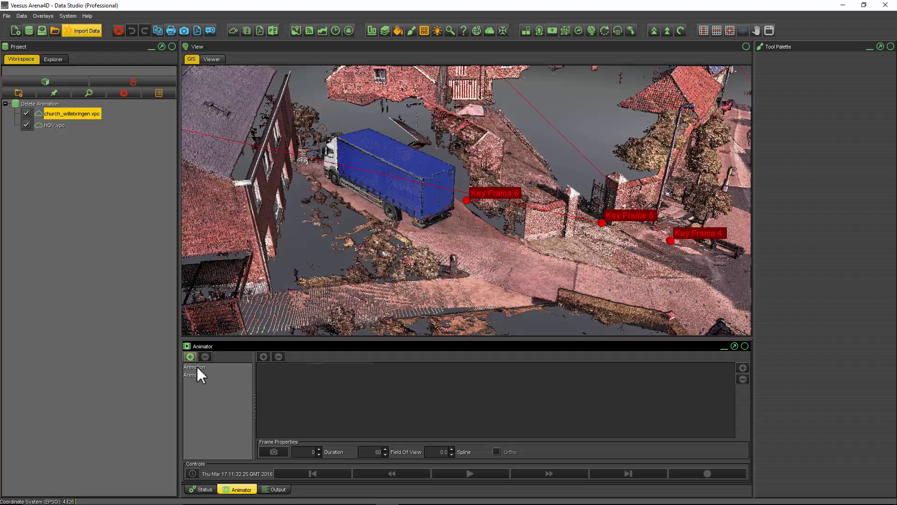
left_click(201, 374)
left_click(201, 367)
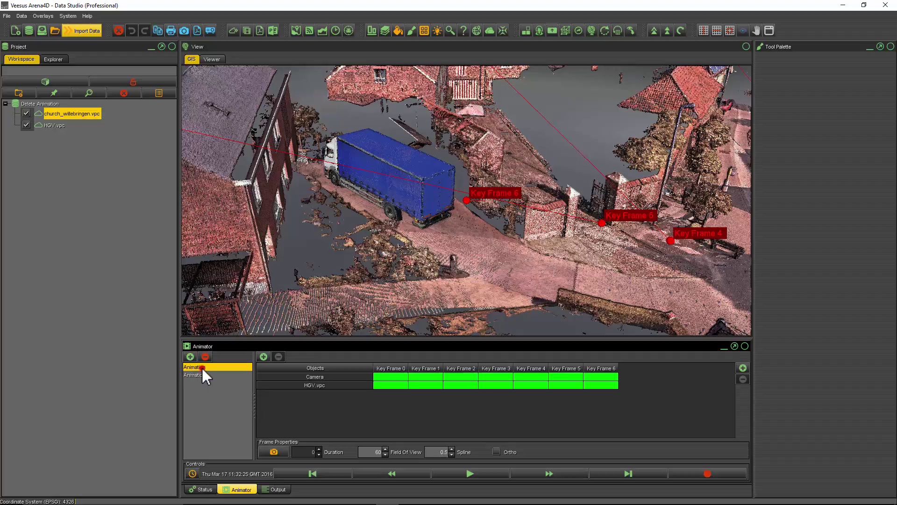
left_click(203, 373)
key("Up")
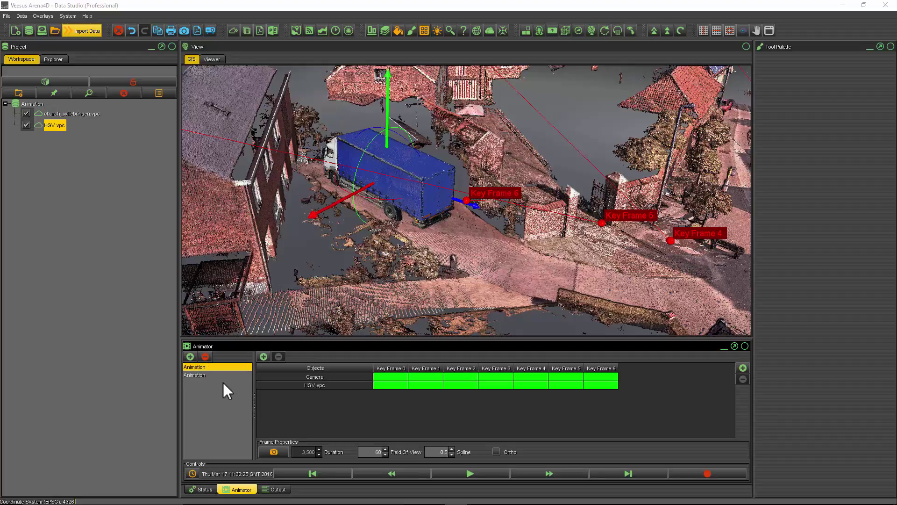
Step through the first animation's camera Key Frames 0–3, then return to the start
left_click(397, 377)
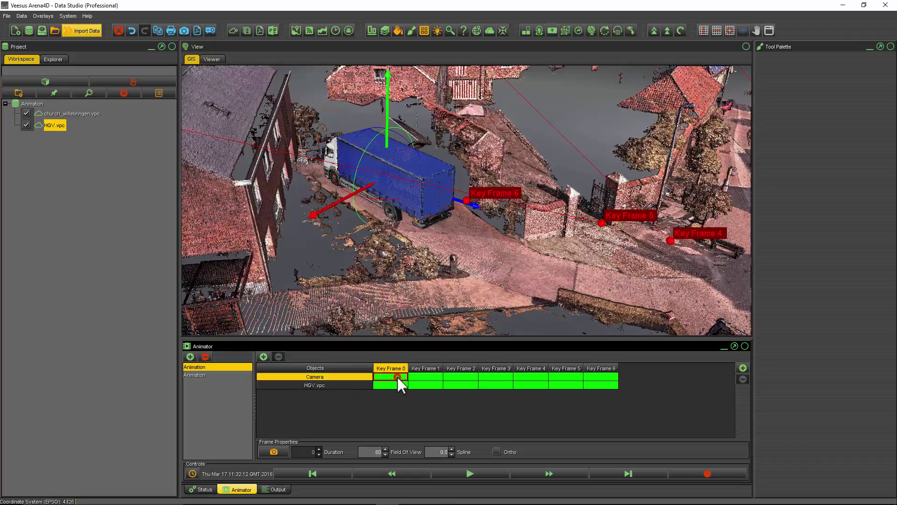
left_click(429, 376)
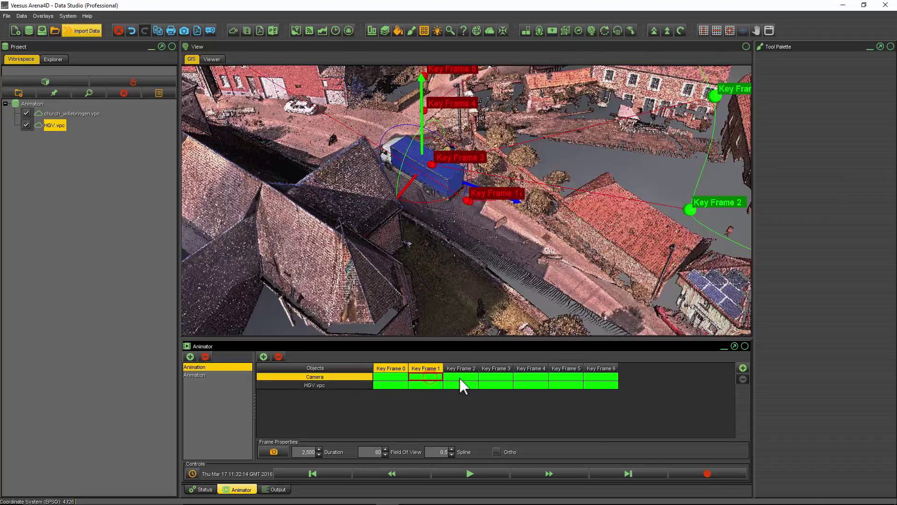
left_click(463, 377)
left_click(494, 377)
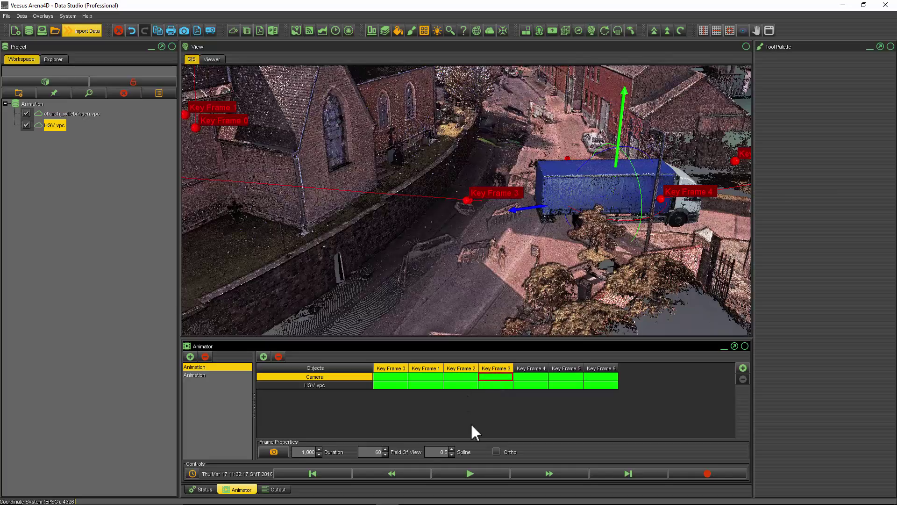
left_click(411, 473)
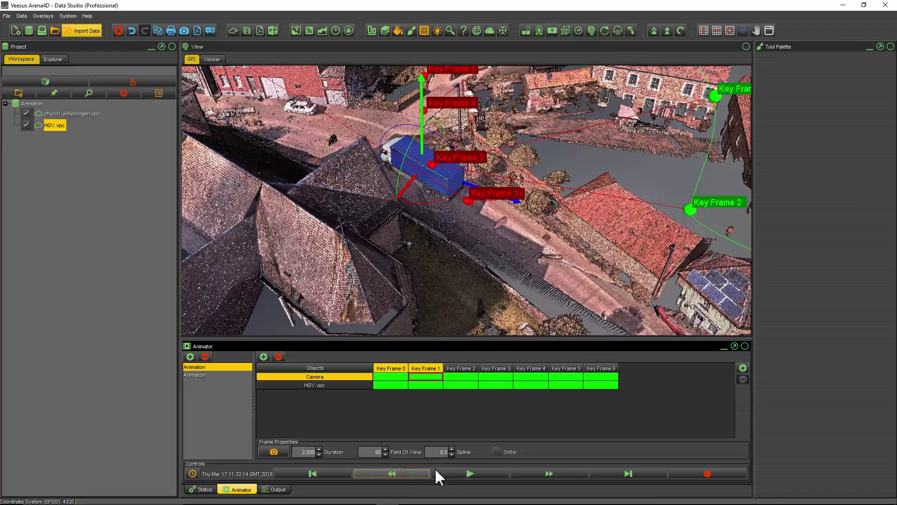
left_click(546, 471)
left_click(546, 470)
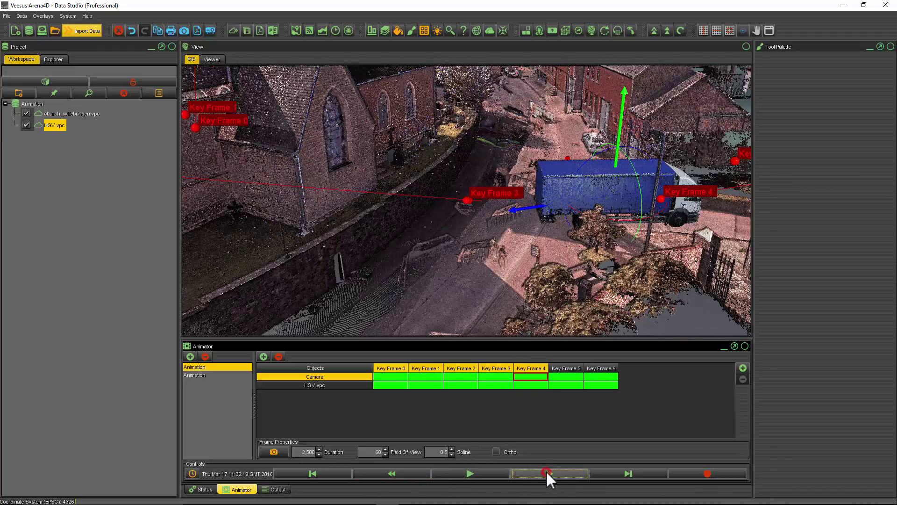
left_click(335, 471)
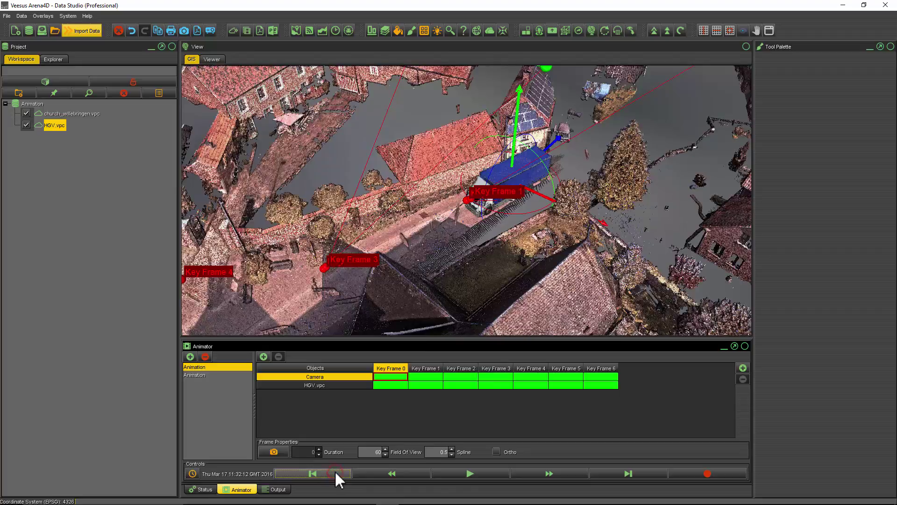
Rotate the HGV truck about 31° at HGV.vpc Key Frame 1 and play to check the turn
left_click(427, 376)
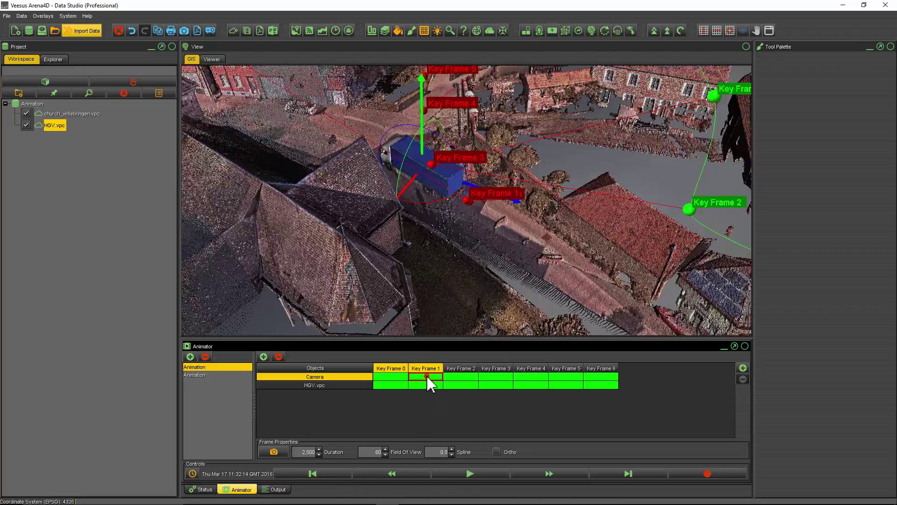
left_click(456, 377)
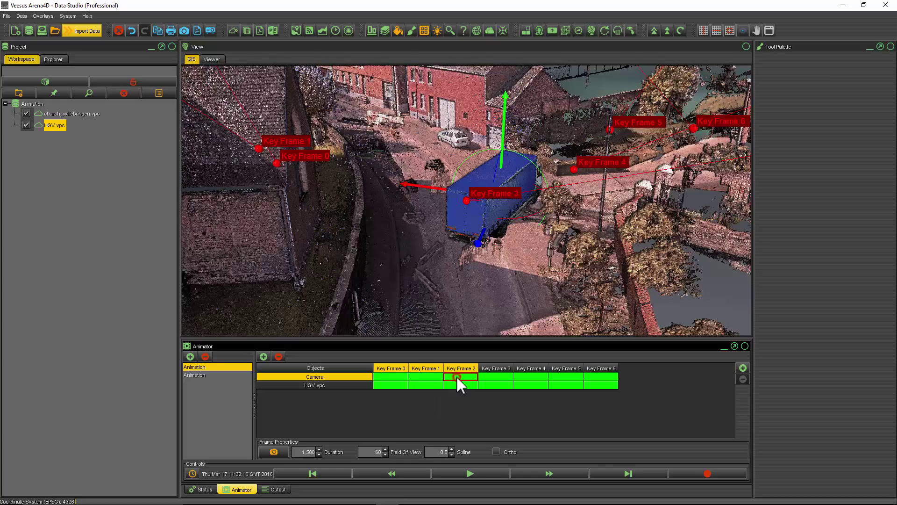
left_click(430, 375)
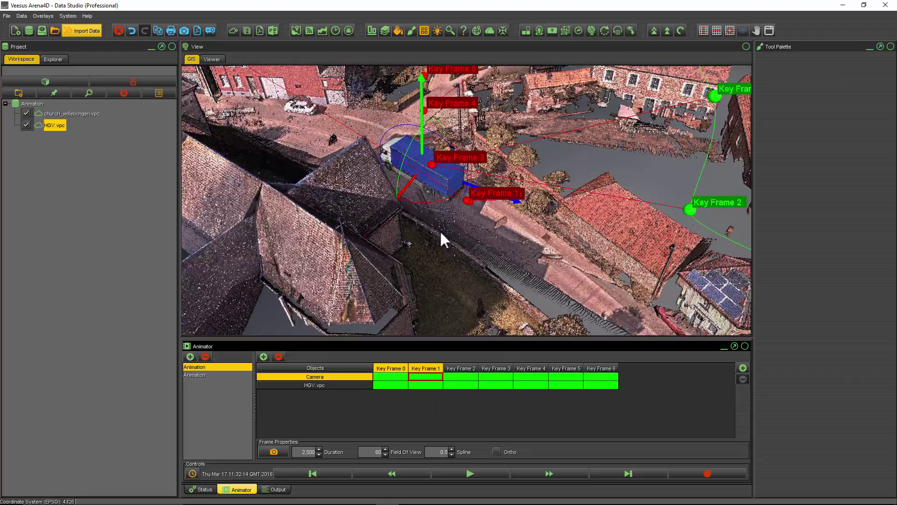
left_click(428, 385)
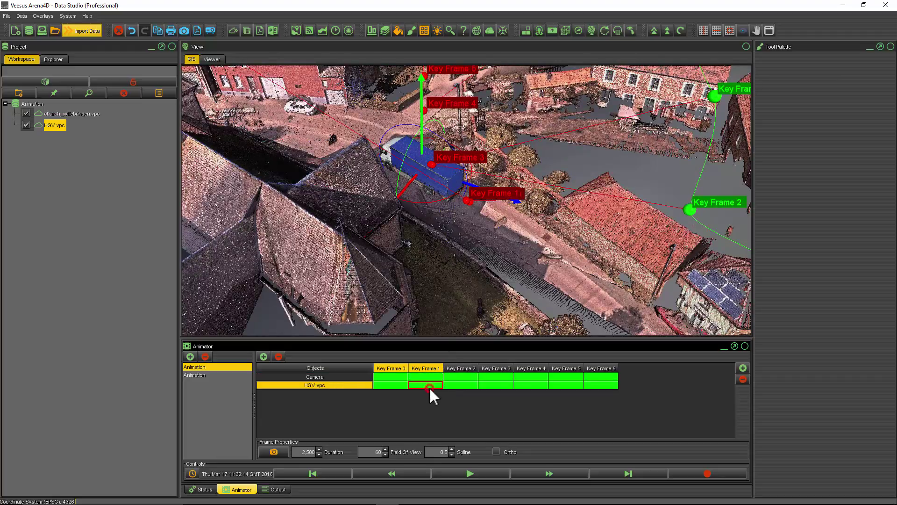
left_click_drag(446, 206, 412, 208)
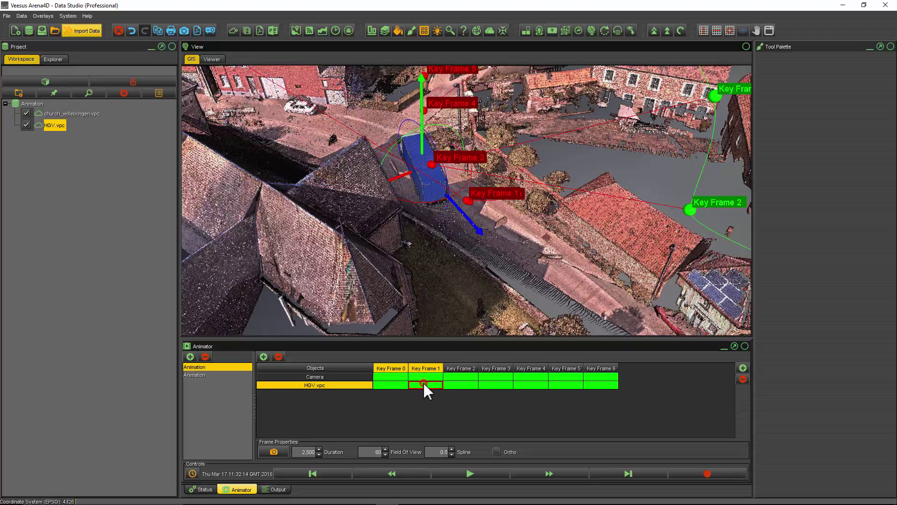
left_click(396, 384)
left_click(481, 473)
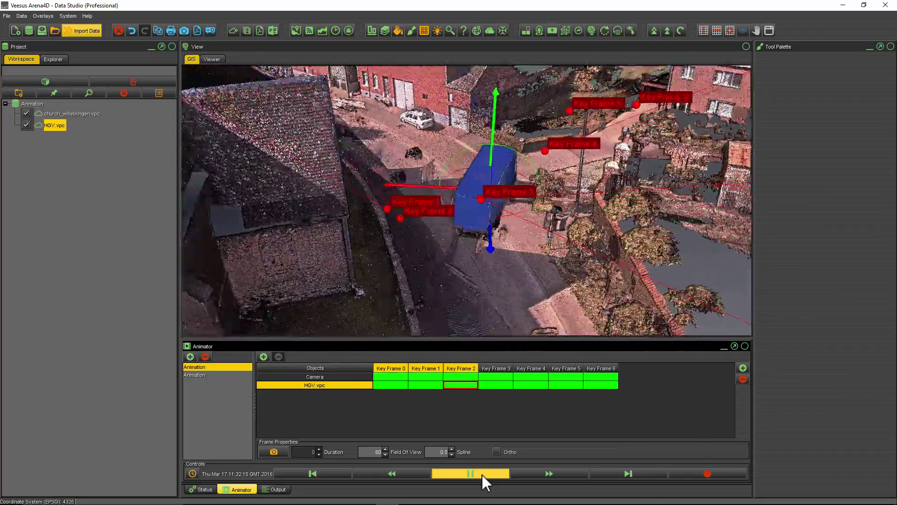
left_click(475, 471)
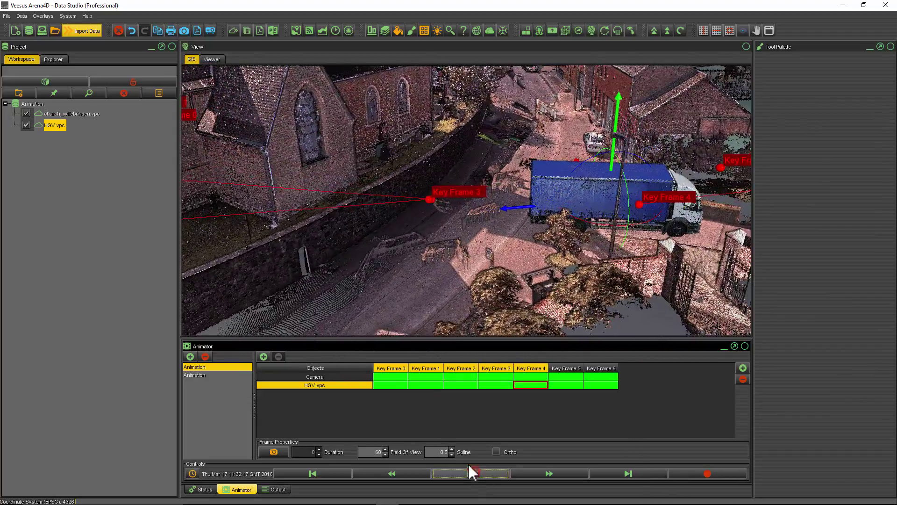
Turn the truck further at Key Frame 1, replay the animation, and rewind to Key Frame 0
left_click(422, 384)
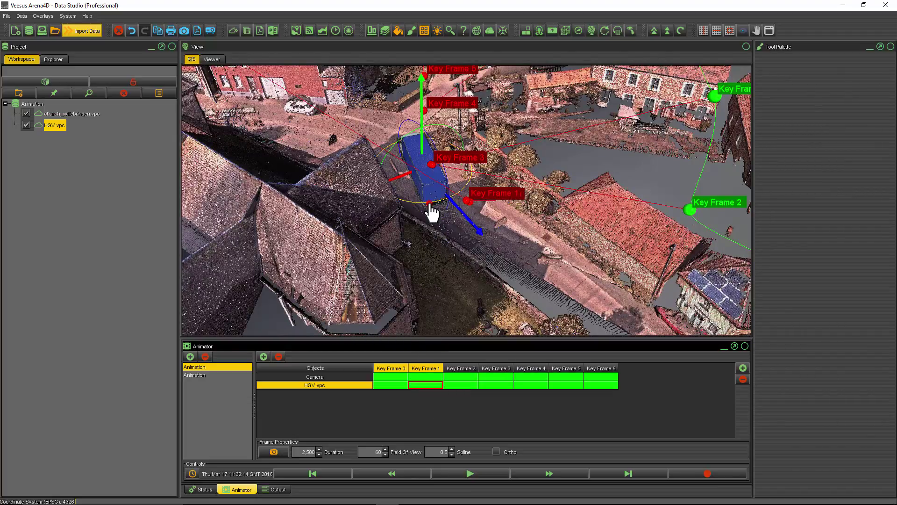
left_click_drag(429, 210, 402, 301)
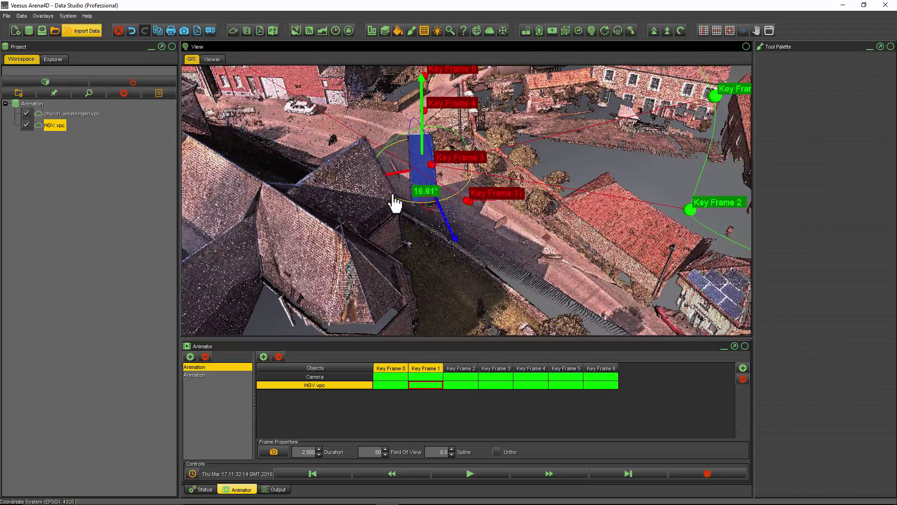
left_click(426, 384)
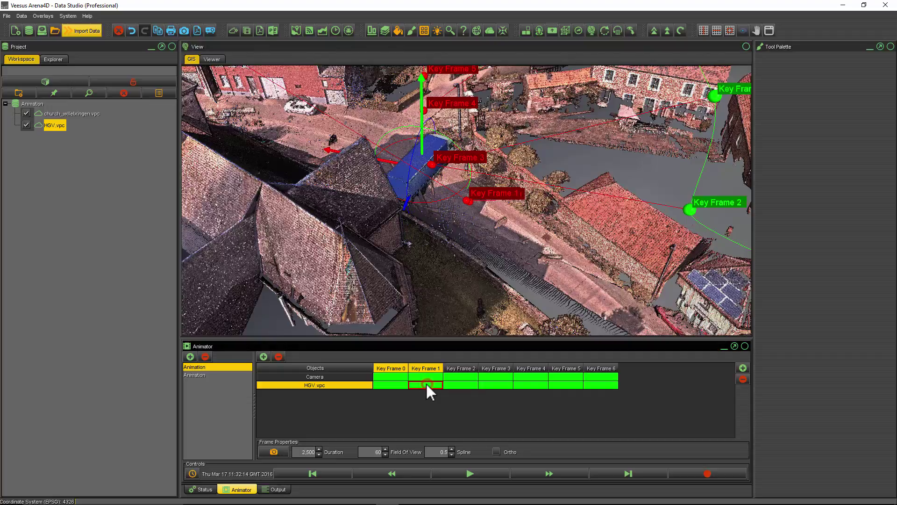
left_click(390, 377)
left_click(469, 470)
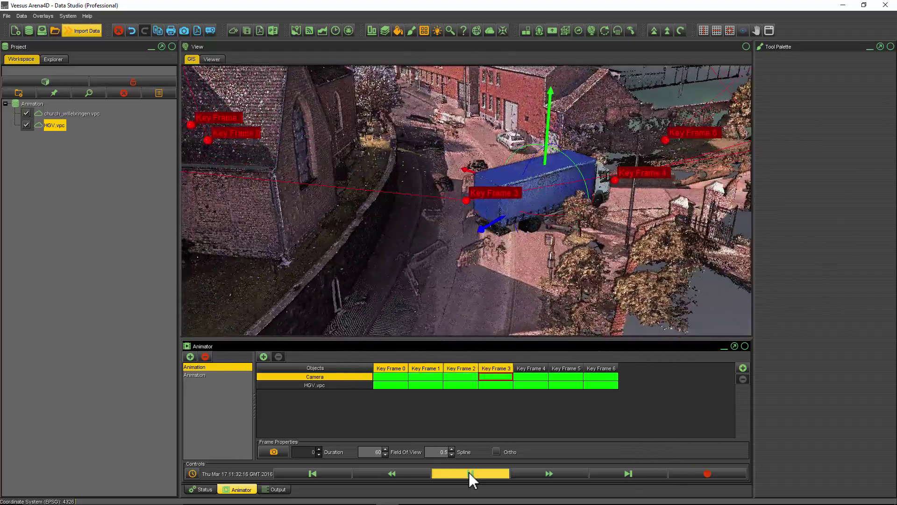
left_click(469, 472)
left_click(332, 471)
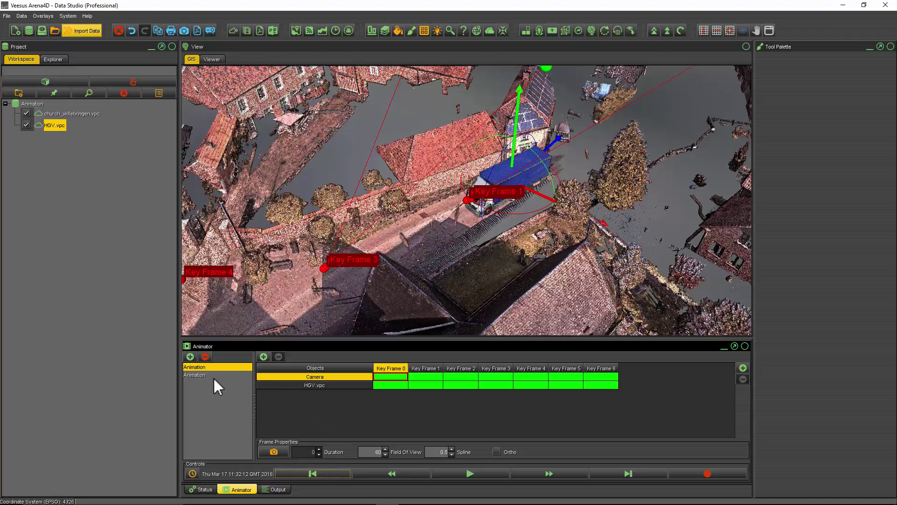
In the second animation, capture the overhead street view as Camera Key Frame 0 and add HGV.vpc
left_click(198, 373)
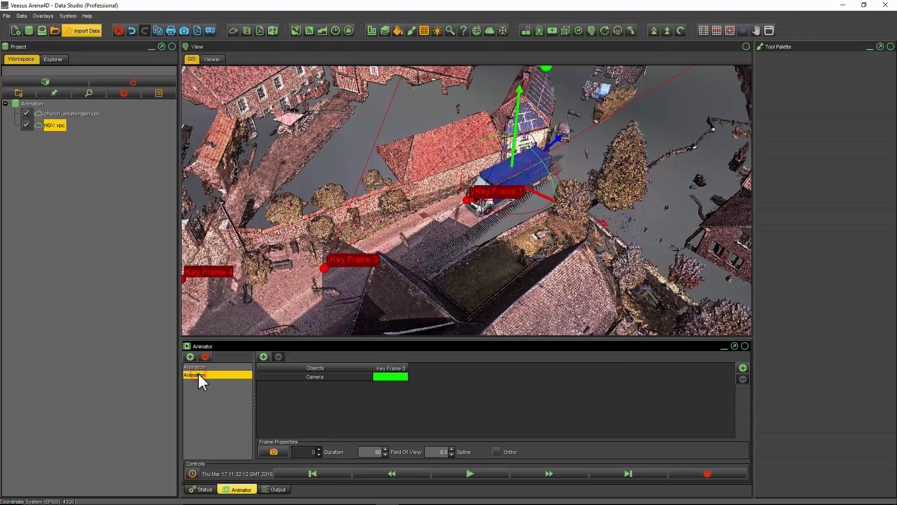
left_click(392, 376)
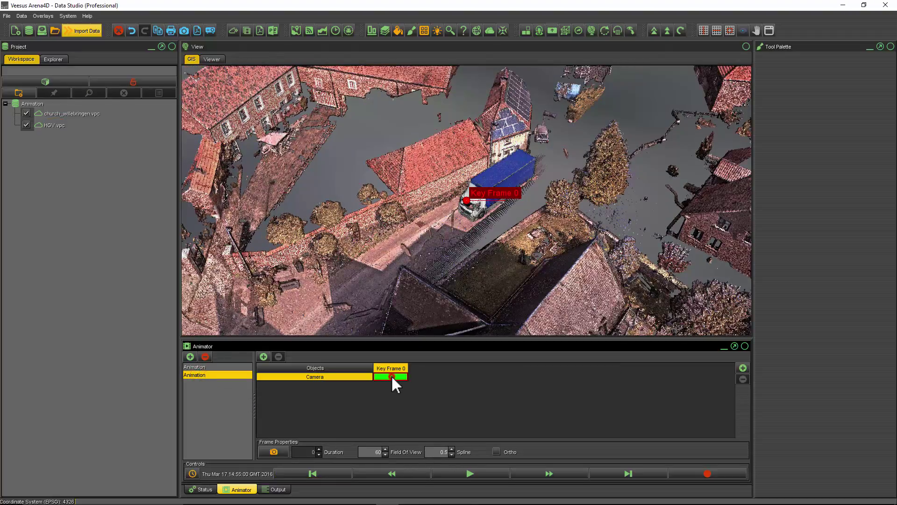
left_click(283, 451)
left_click(55, 125)
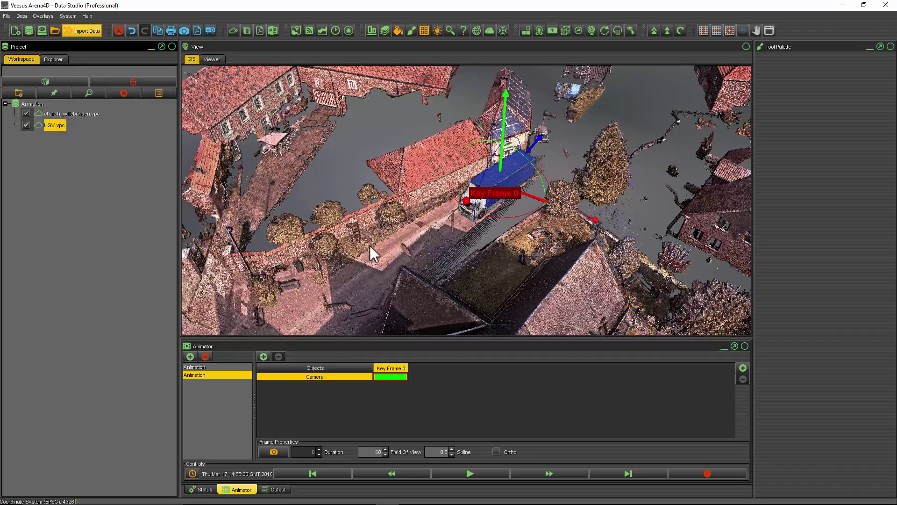
left_click(743, 367)
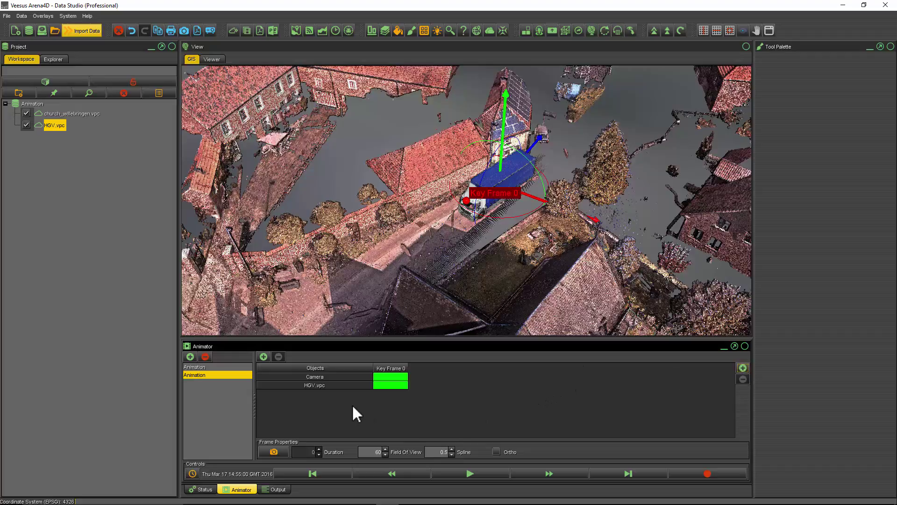
Create the green HGV annotation beside the truck and drag it up the street
right_click(317, 258)
mouse_move(342, 263)
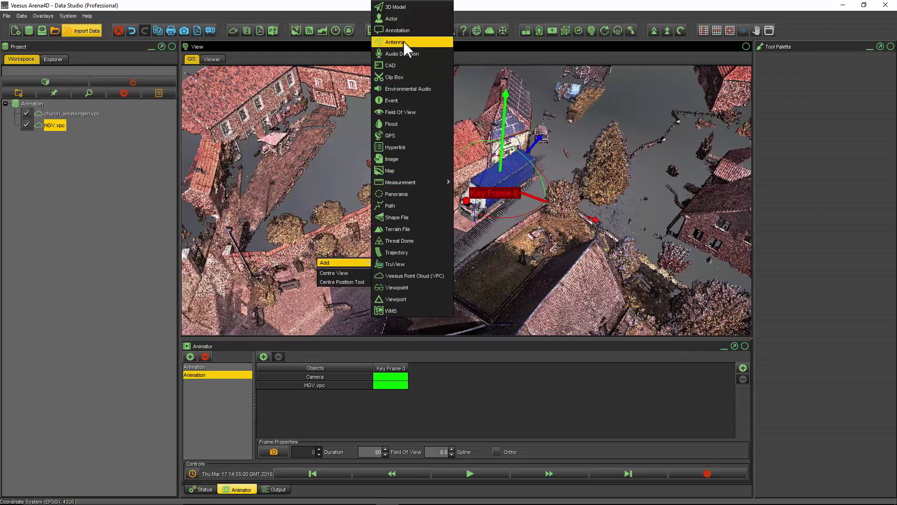
left_click(403, 31)
type("HGV")
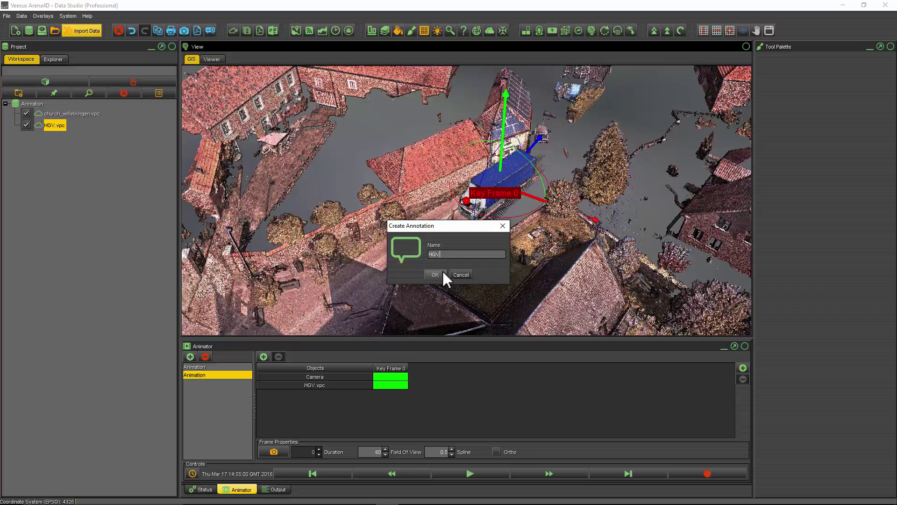
left_click(442, 271)
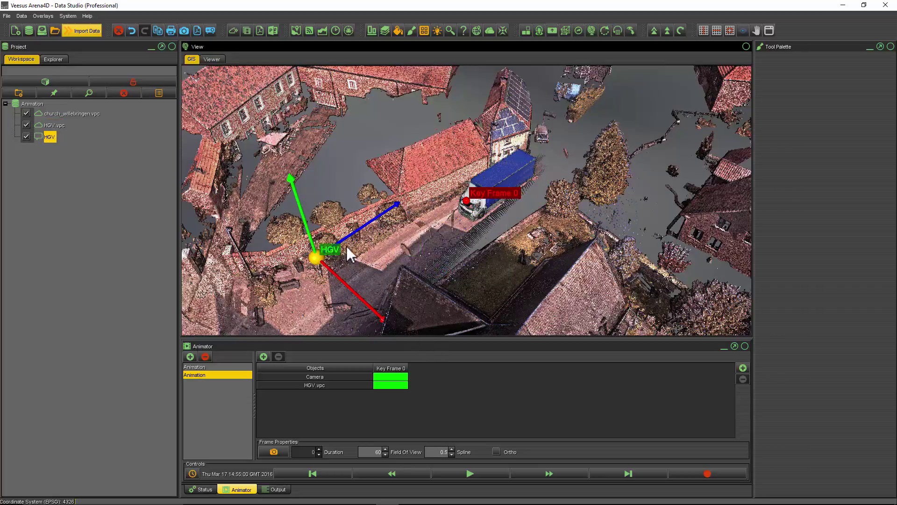
left_click_drag(362, 229, 423, 182)
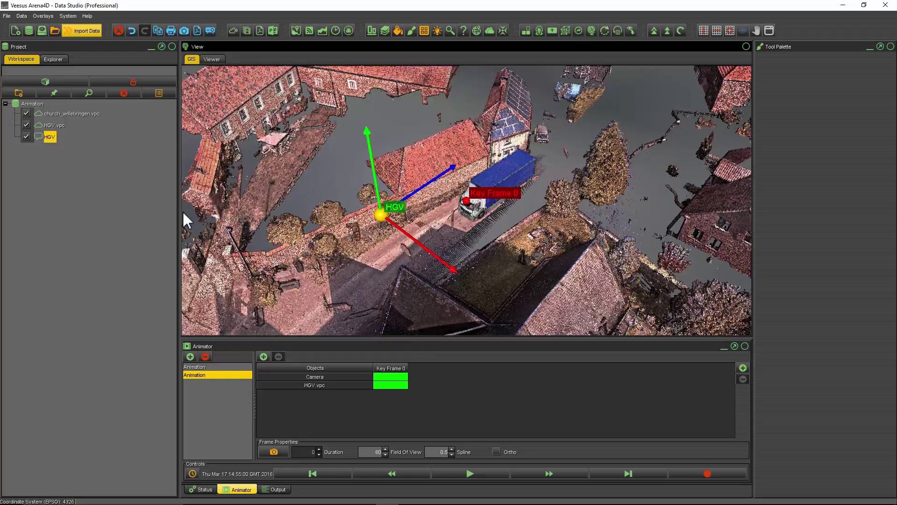
Set the HGV label to size 2 and 3D, then rotate and position it above the truck
left_click(154, 93)
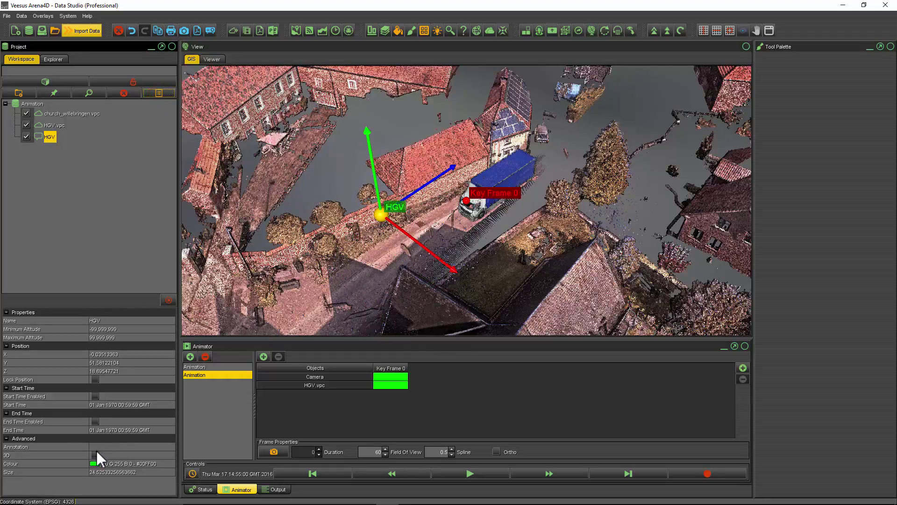
left_click(146, 471)
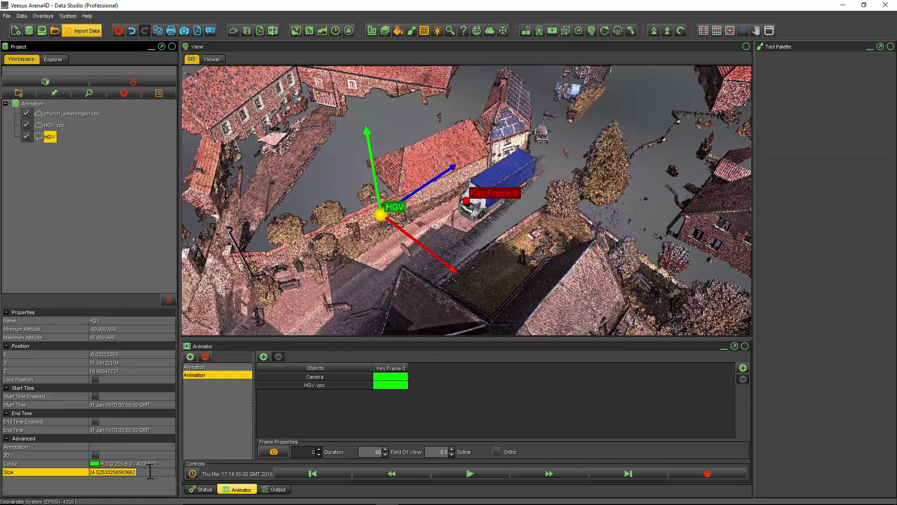
type("2")
left_click(94, 455)
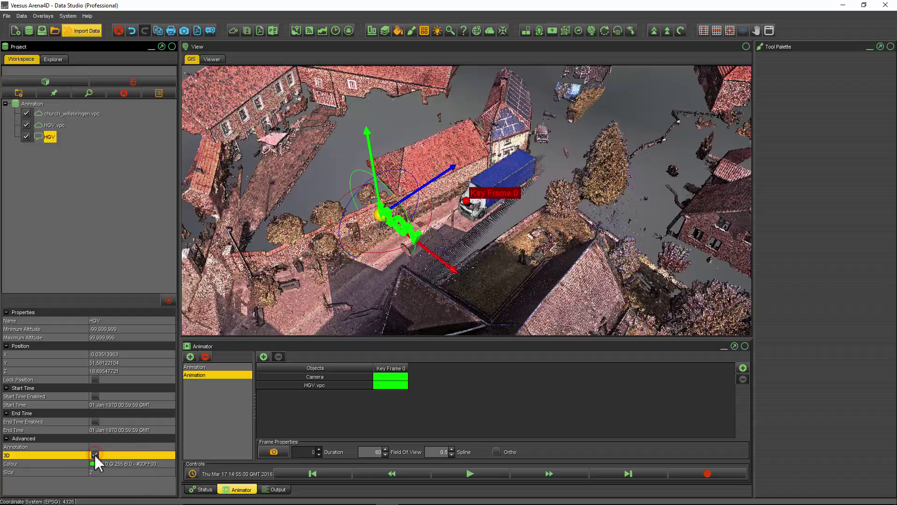
mouse_move(384, 252)
left_mouse_down()
mouse_move(458, 228)
mouse_move(444, 180)
mouse_move(569, 132)
left_mouse_up()
mouse_move(542, 254)
left_mouse_down()
mouse_move(507, 296)
mouse_move(486, 253)
mouse_move(372, 274)
mouse_move(403, 263)
left_mouse_up()
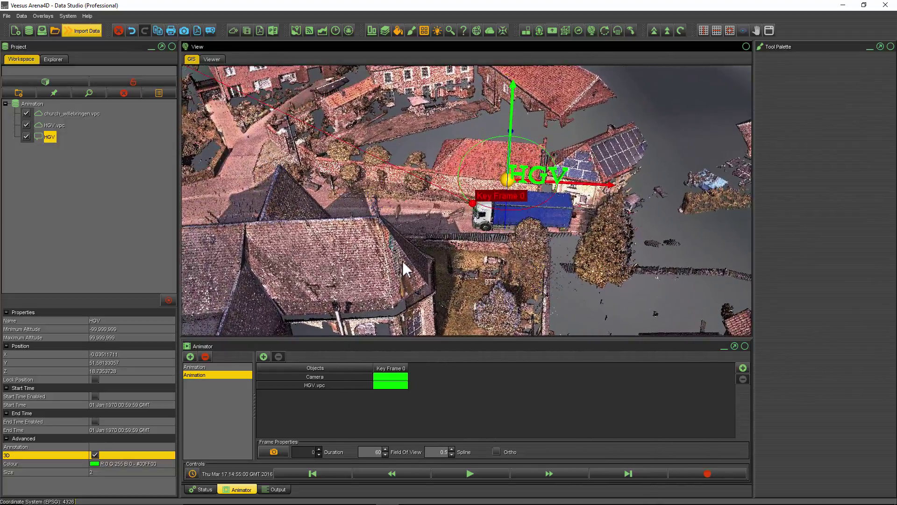
Re-capture Camera Key Frame 0 from a closer top-down view and add the HGV label to the animation
left_click(387, 375)
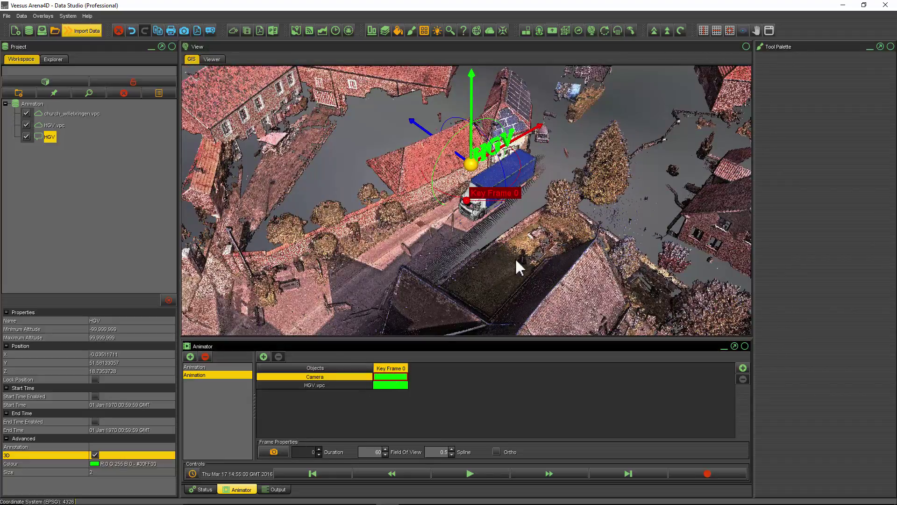
mouse_move(516, 260)
left_mouse_down()
mouse_move(392, 254)
mouse_move(400, 266)
mouse_move(403, 252)
left_mouse_up()
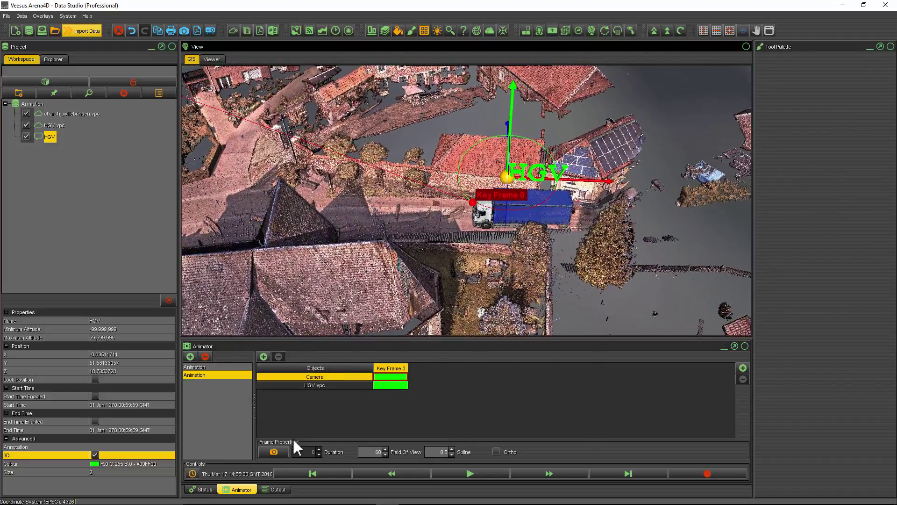
left_click(277, 450)
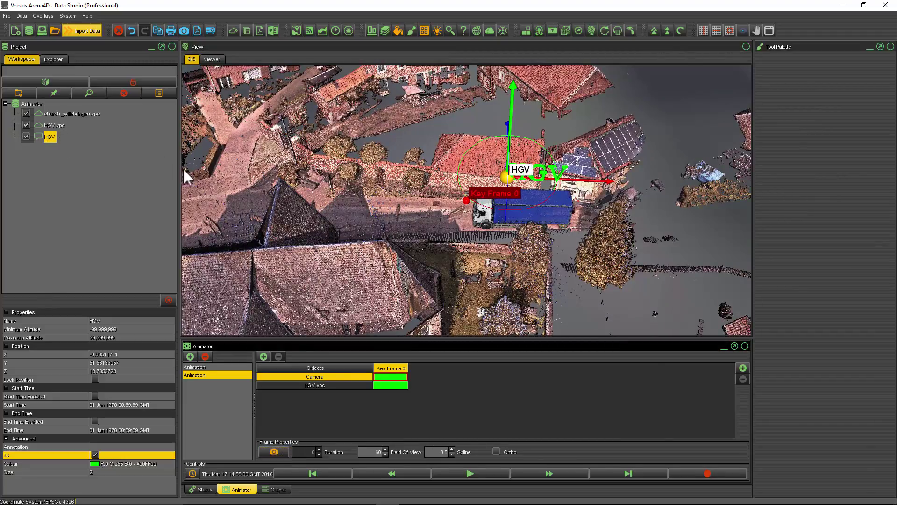
left_click(742, 368)
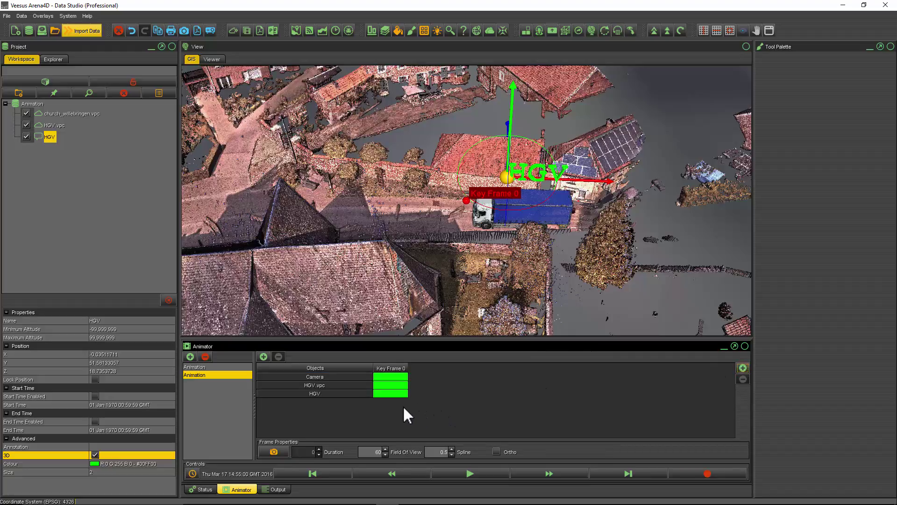
Add a 2.500-duration Key Frame 1 and move the HGV label left along the street there
left_click(381, 393)
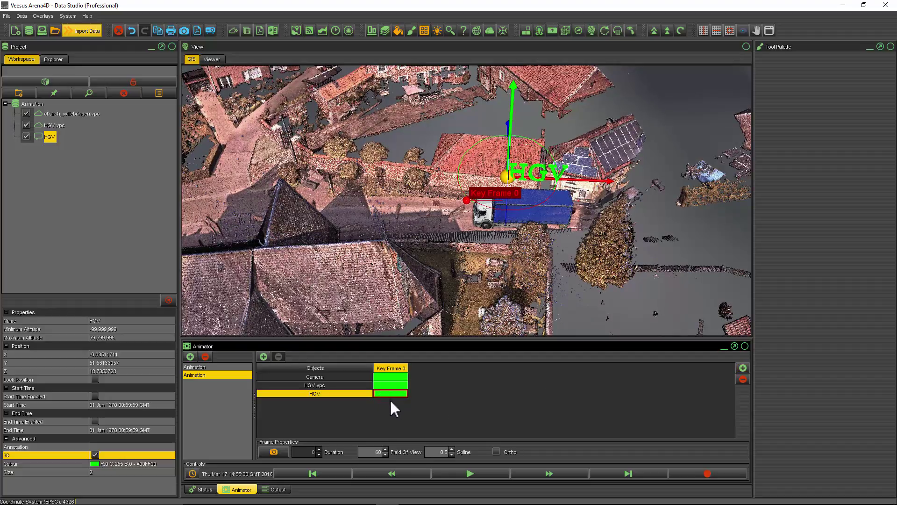
left_click(263, 356)
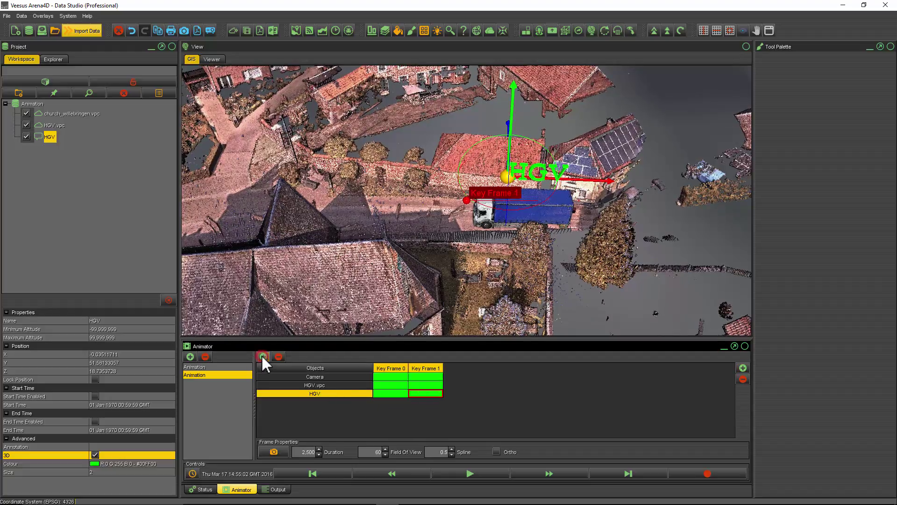
left_click(422, 393)
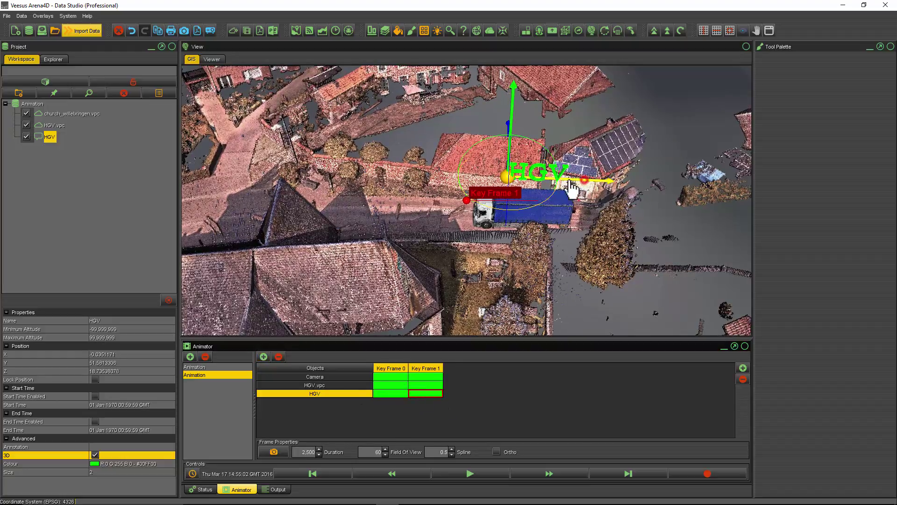
left_click_drag(514, 179, 431, 266)
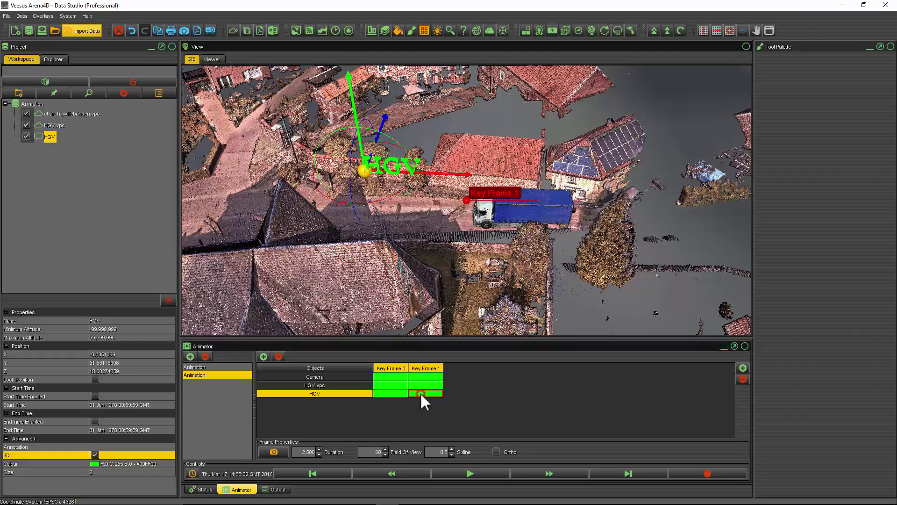
left_click(397, 391)
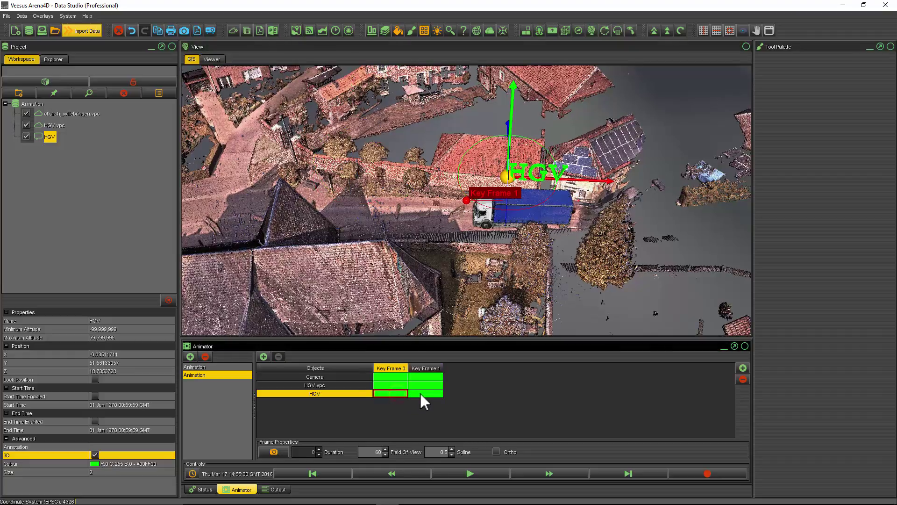
Play the second animation from Key Frame 0 to watch the label slide, then select HGV.vpc Key Frame 1
left_click(419, 392)
left_click(475, 469)
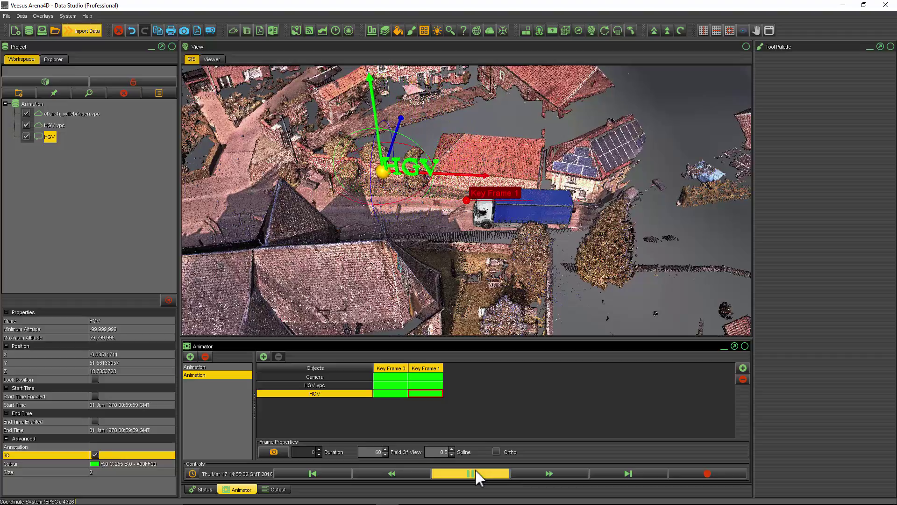
left_click(475, 469)
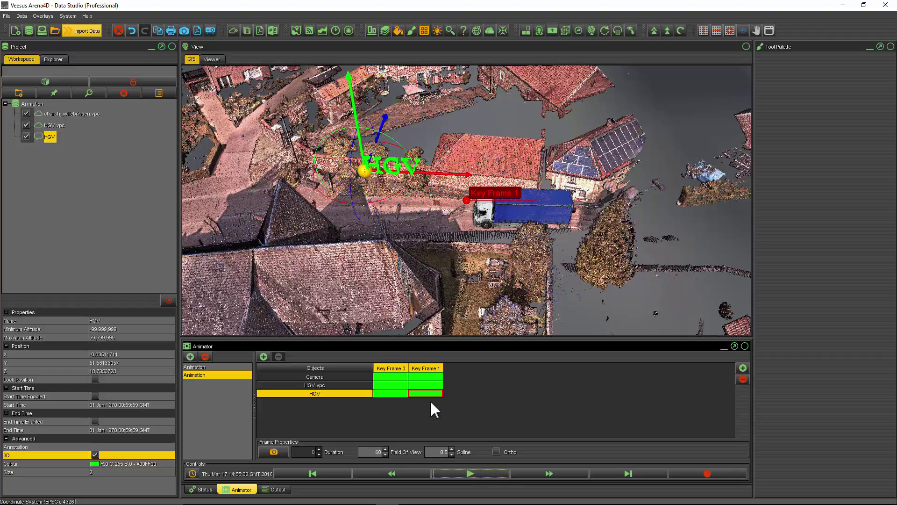
left_click(425, 386)
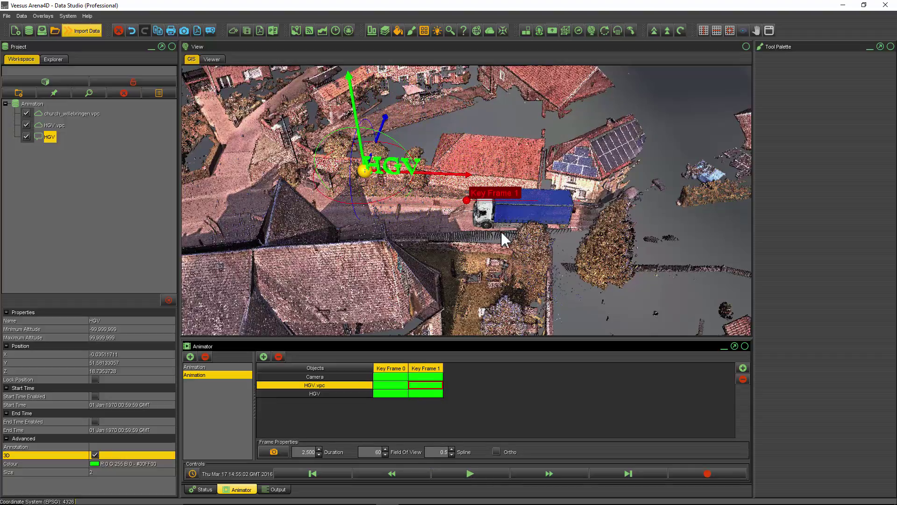
At Key Frame 1, rotate the HGV truck about 40° and move it left beside the church
left_click(54, 125)
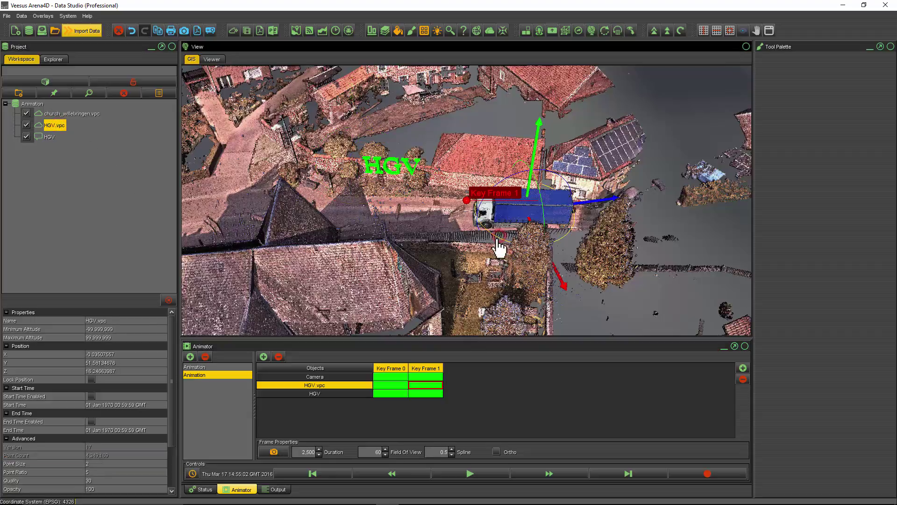
mouse_move(499, 238)
left_mouse_down()
mouse_move(504, 165)
mouse_move(470, 258)
left_mouse_up()
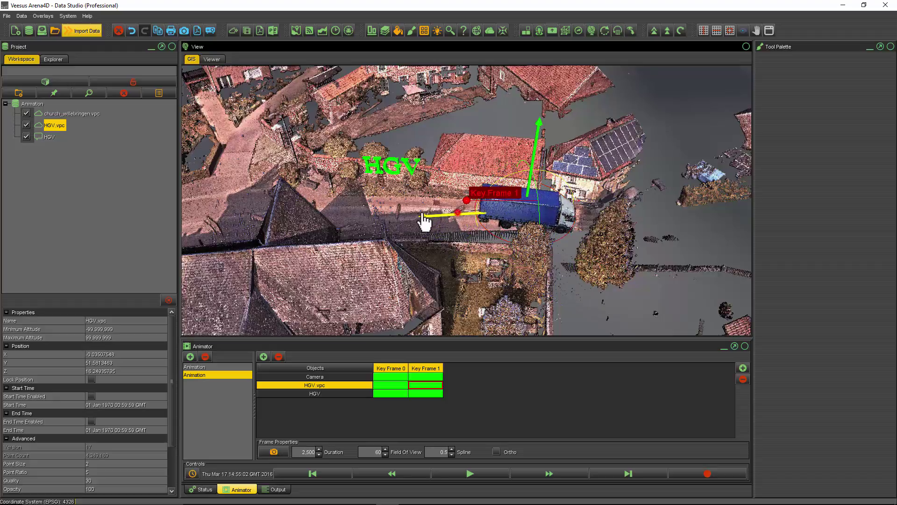
left_click_drag(426, 218, 294, 216)
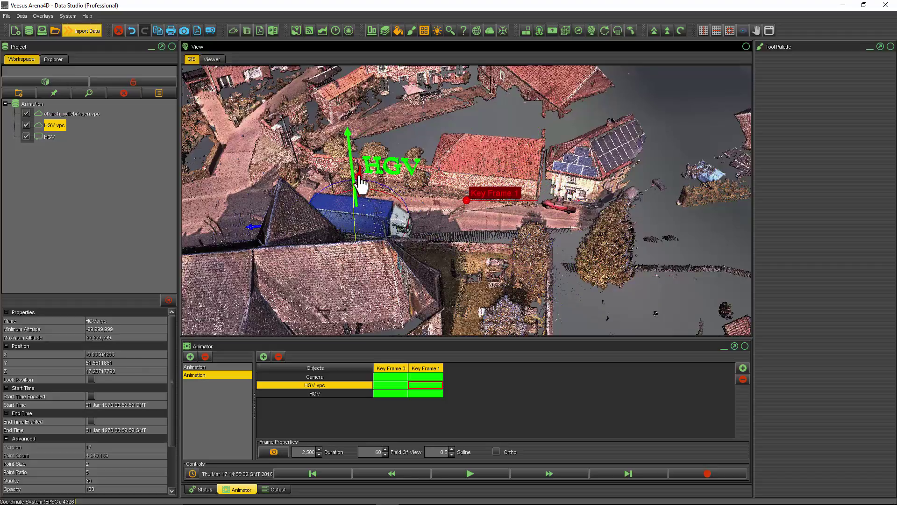
left_click_drag(360, 186, 367, 154)
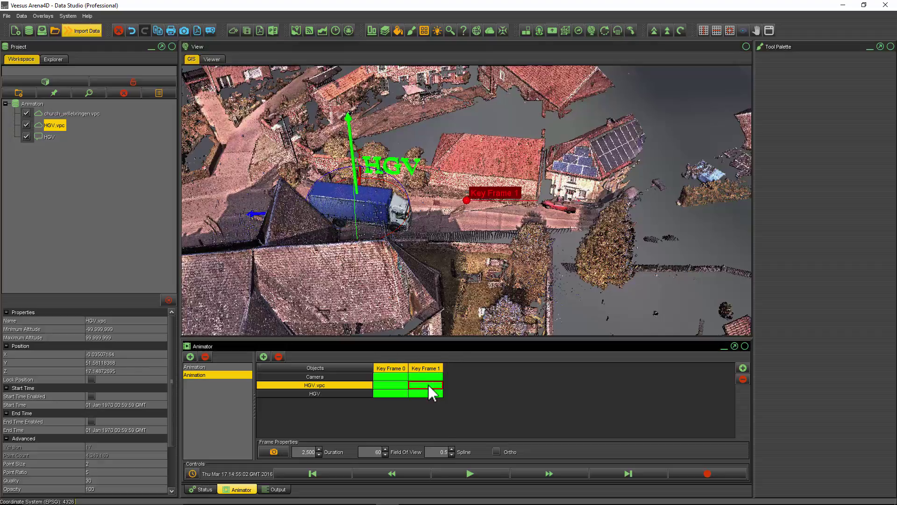
left_click(392, 385)
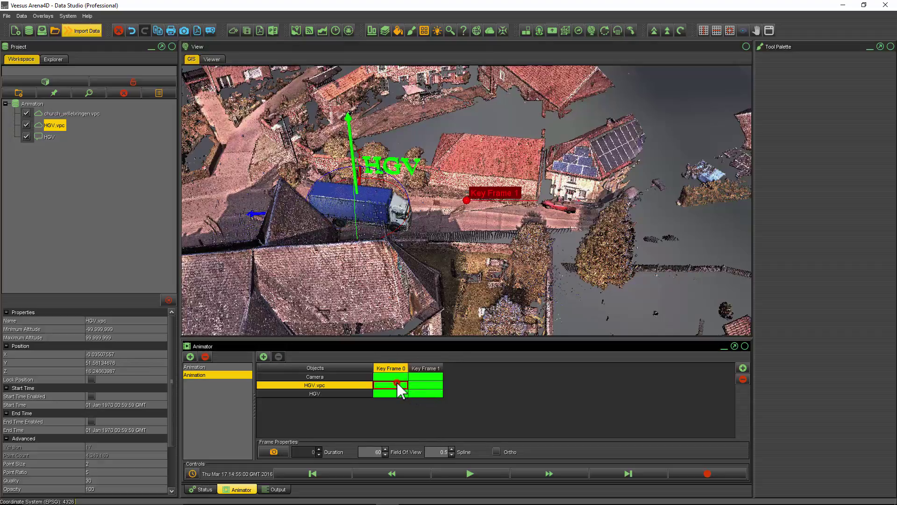
left_click(390, 376)
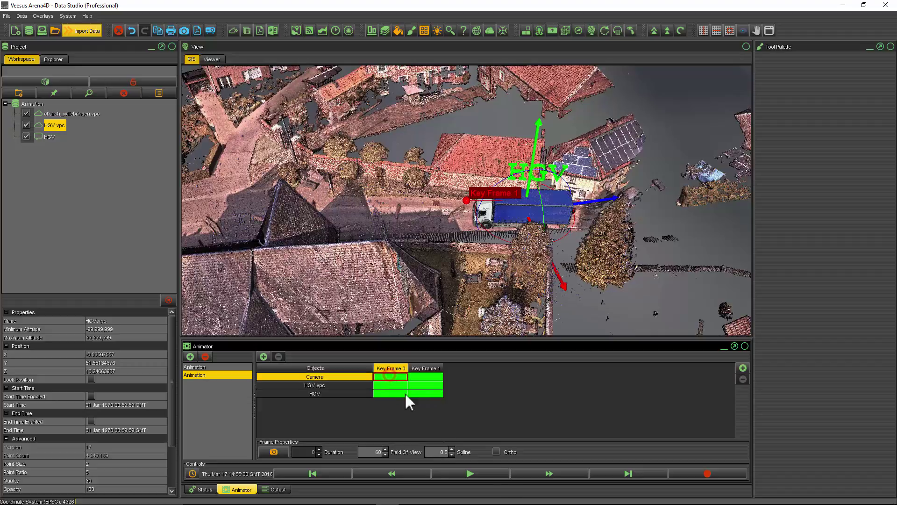
Preview the animation, then rotate the HGV label at its Key Frame 1 to face along the street
left_click(478, 472)
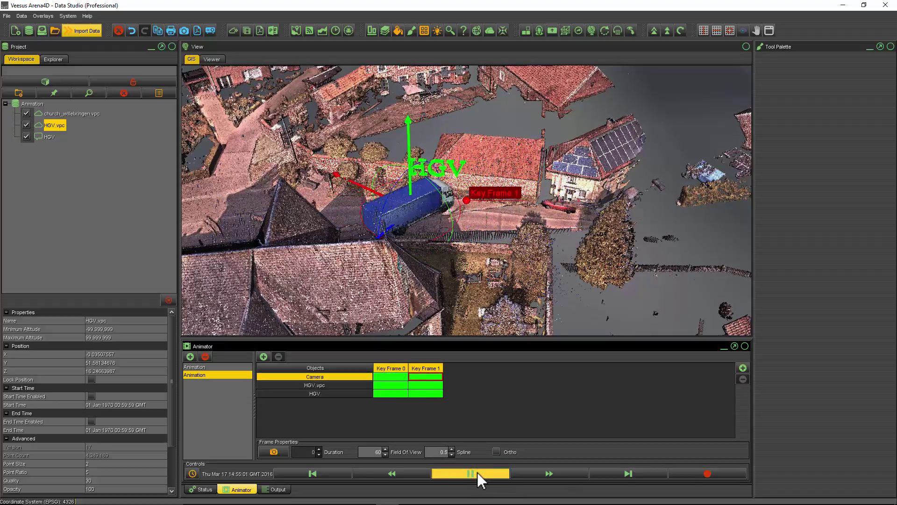
left_click(477, 471)
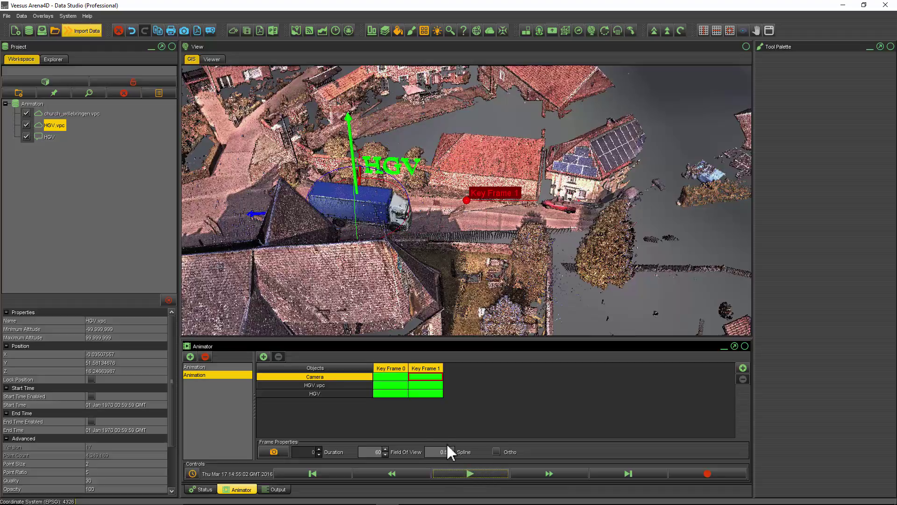
left_click(425, 394)
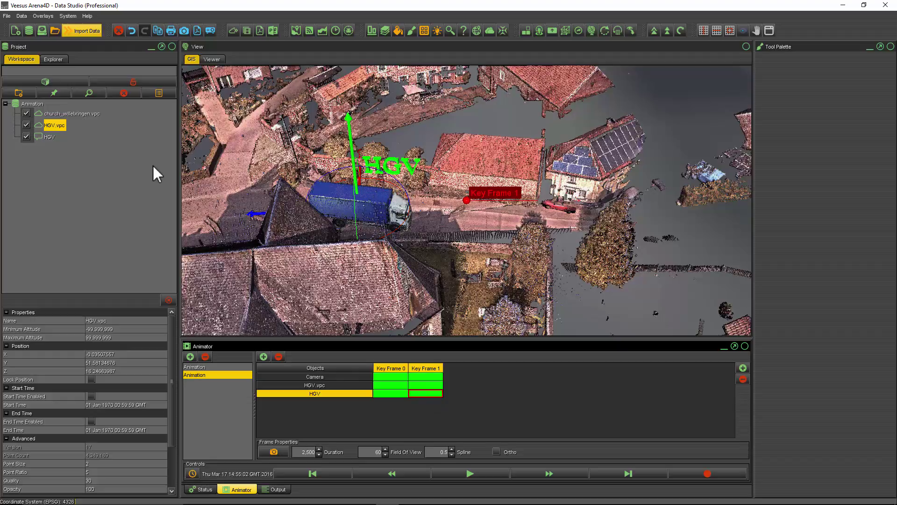
left_click(50, 137)
left_click_drag(371, 173, 388, 150)
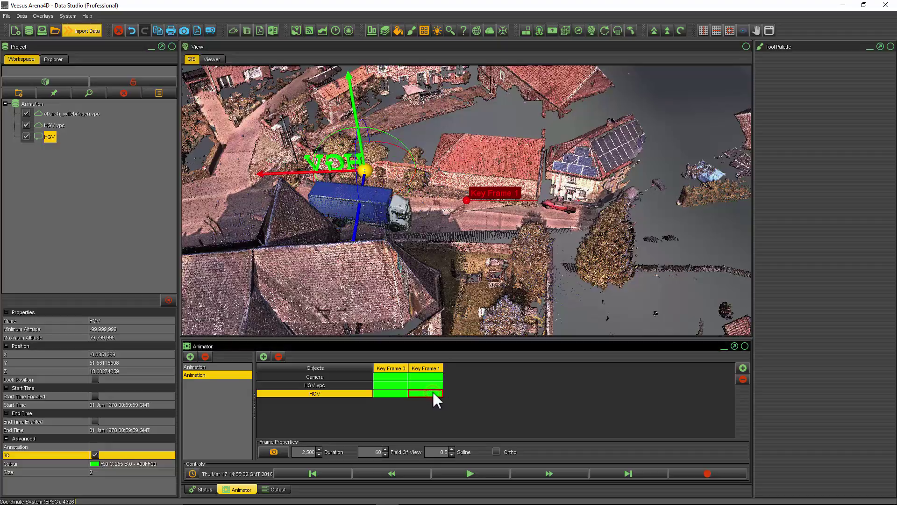
Replay from camera Key Frame 0 and orbit the view to look along the street around the truck
left_click(395, 375)
left_click(465, 473)
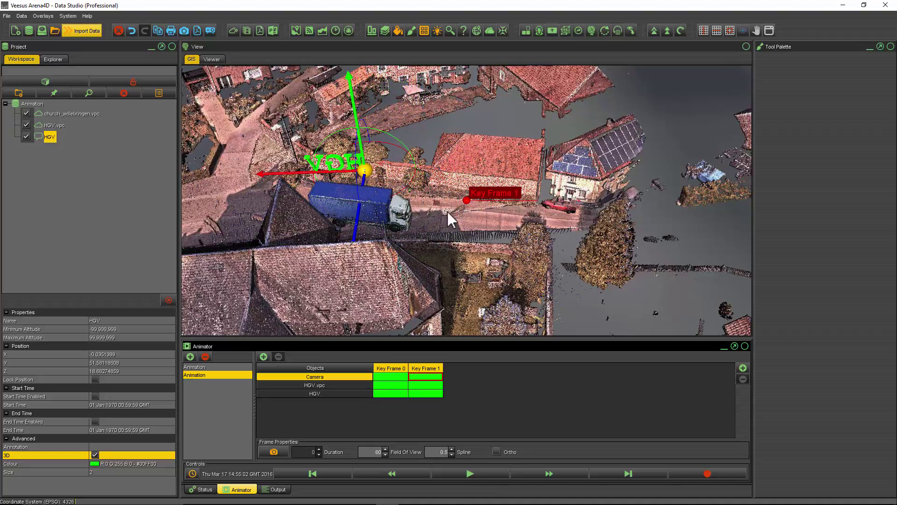
left_click_drag(479, 150, 442, 123)
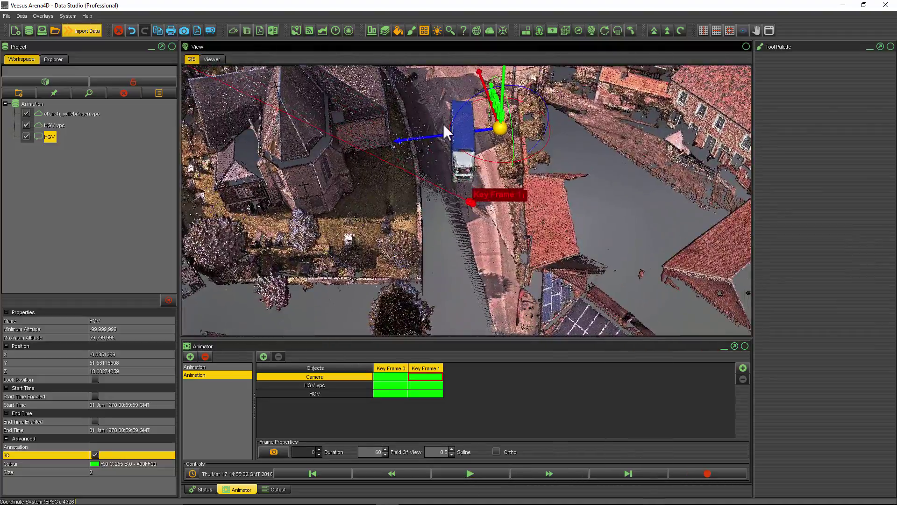
mouse_move(557, 146)
left_mouse_down()
mouse_move(323, 167)
mouse_move(604, 229)
mouse_move(412, 220)
mouse_move(441, 253)
mouse_move(444, 240)
left_mouse_up()
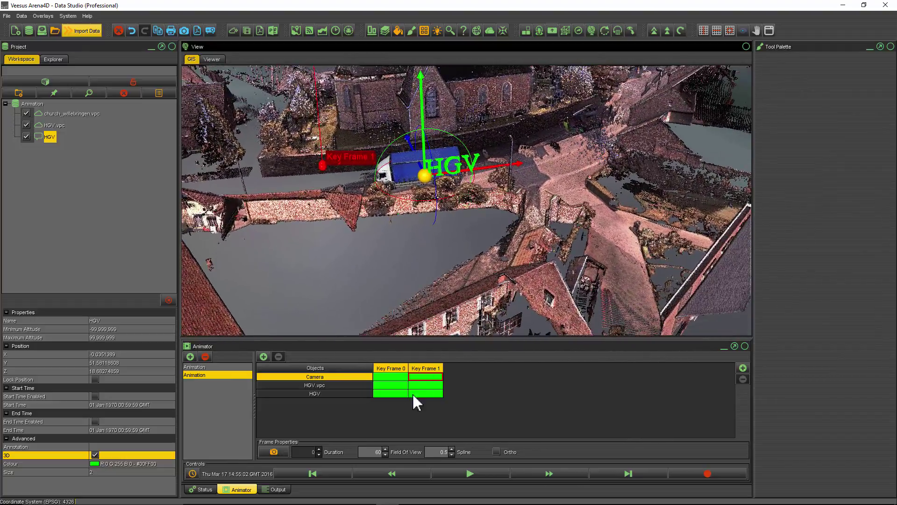
left_click(278, 451)
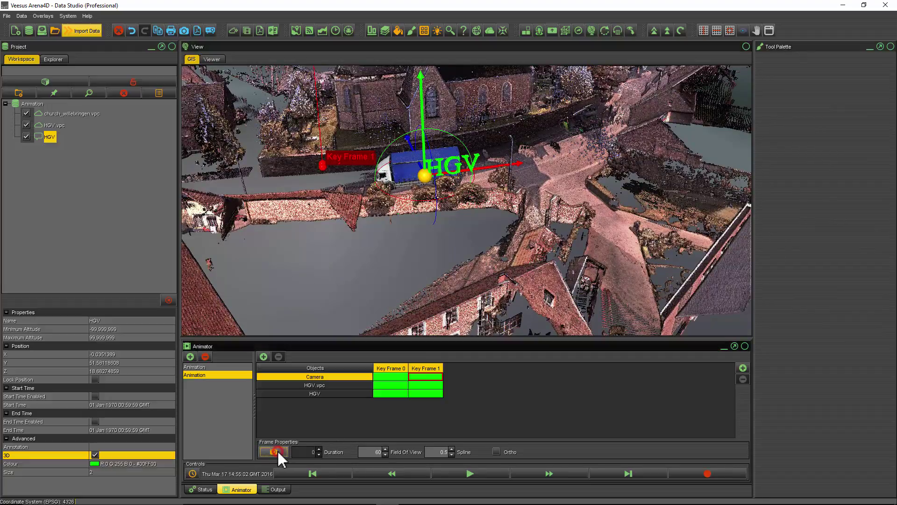
left_click(396, 376)
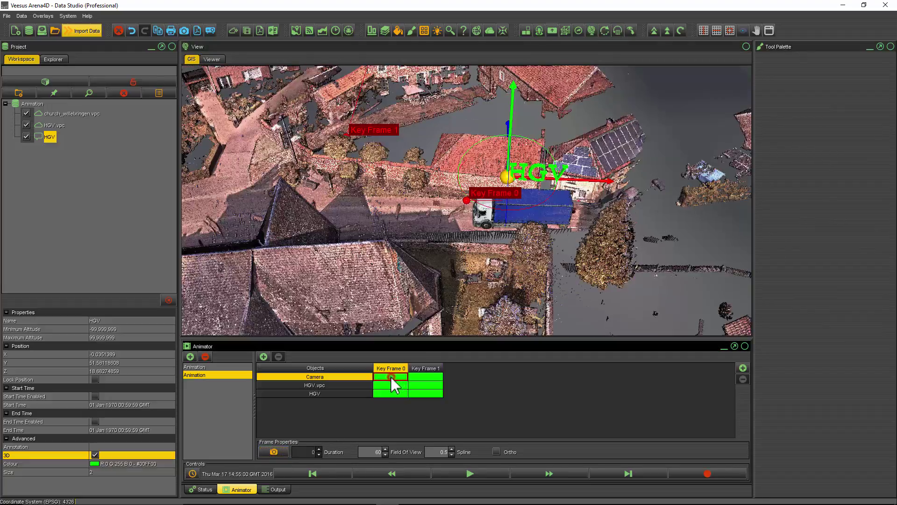
left_click(456, 472)
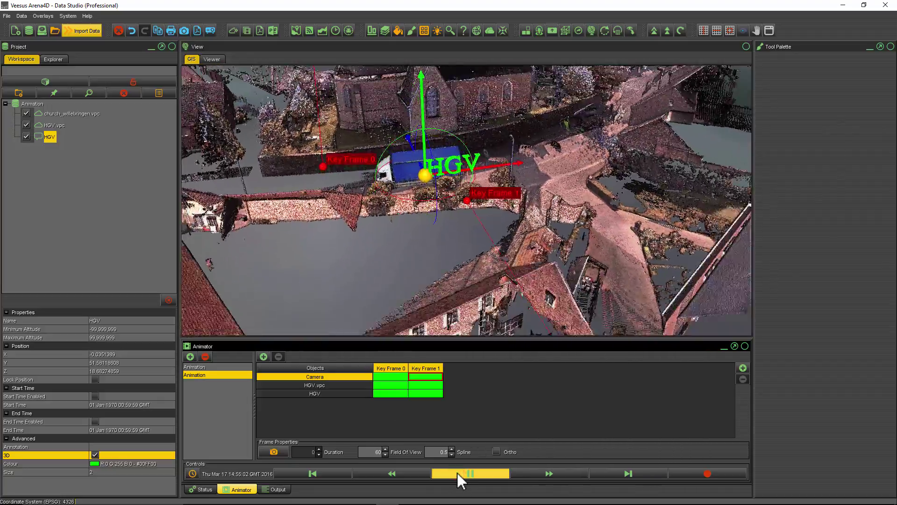
left_click(457, 472)
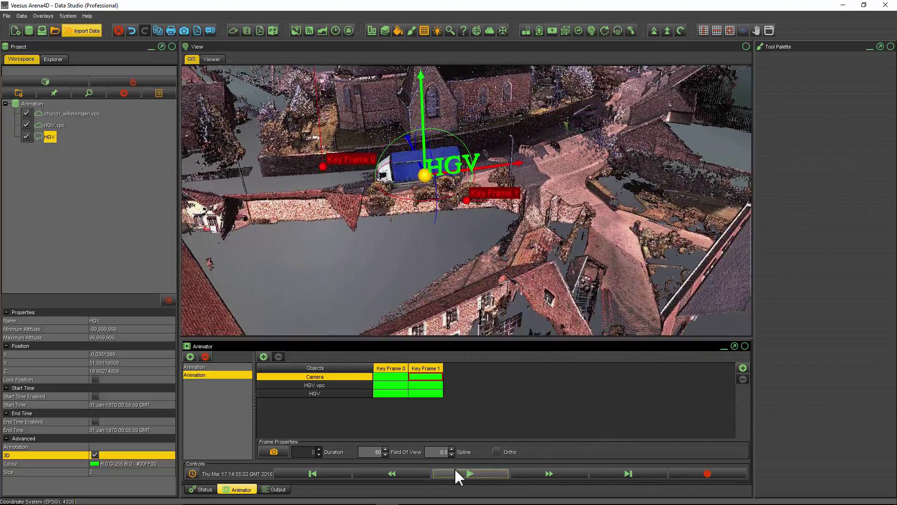
left_click(431, 377)
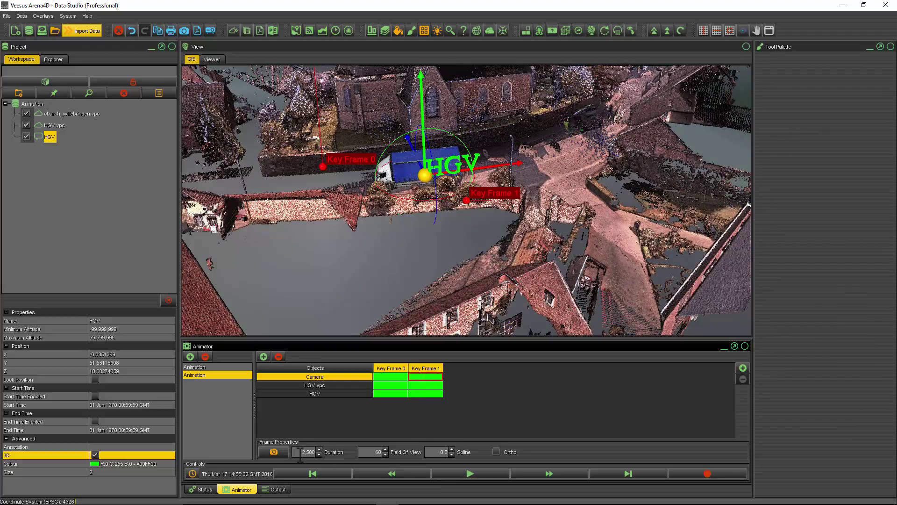
left_click_drag(303, 452, 330, 453)
left_click(395, 377)
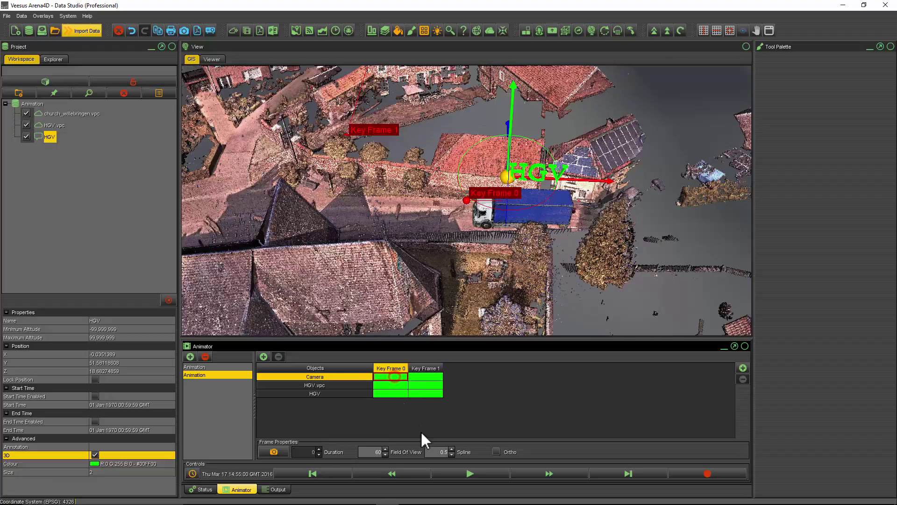
left_click(458, 473)
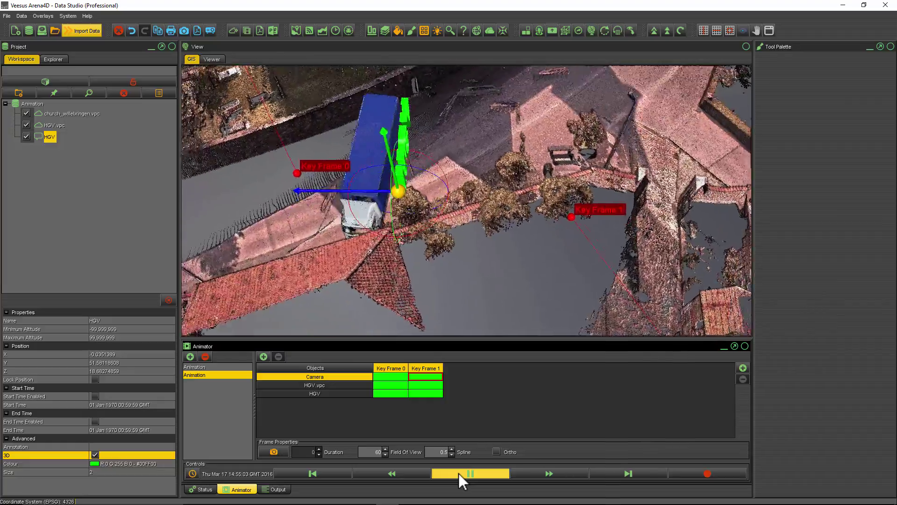
left_click(458, 472)
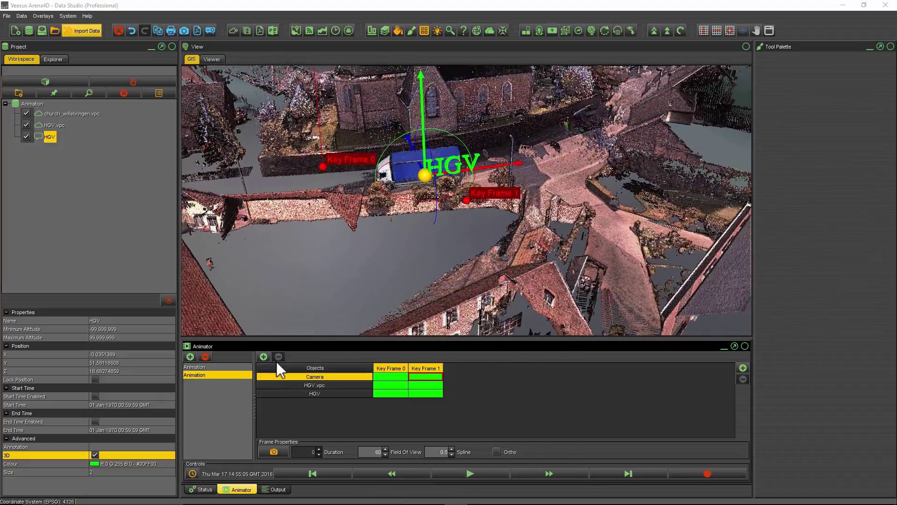
Add Key Frame 2 and move the HGV label left along the street and higher
left_click(264, 356)
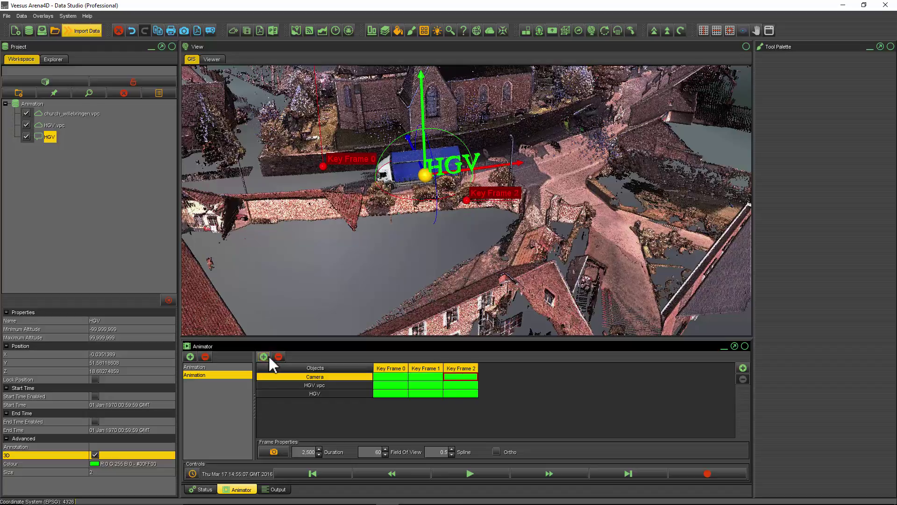
left_click(451, 394)
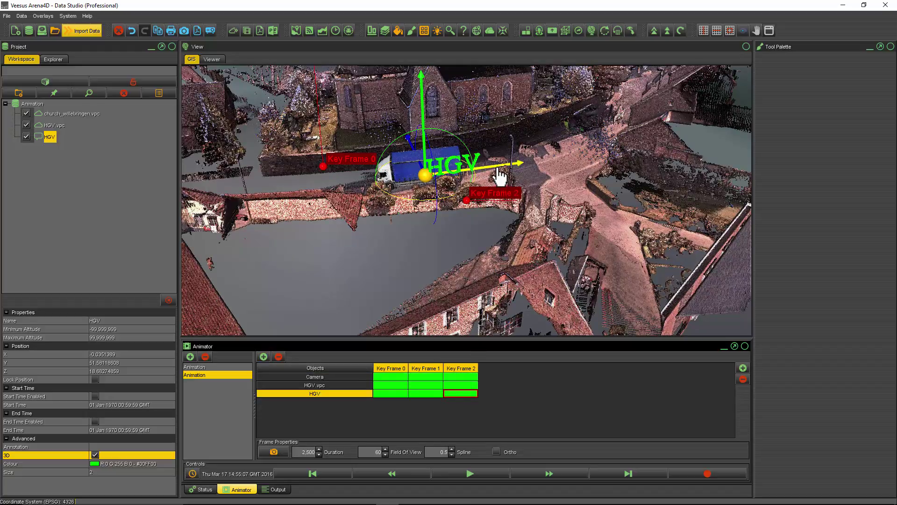
left_click_drag(499, 175, 355, 183)
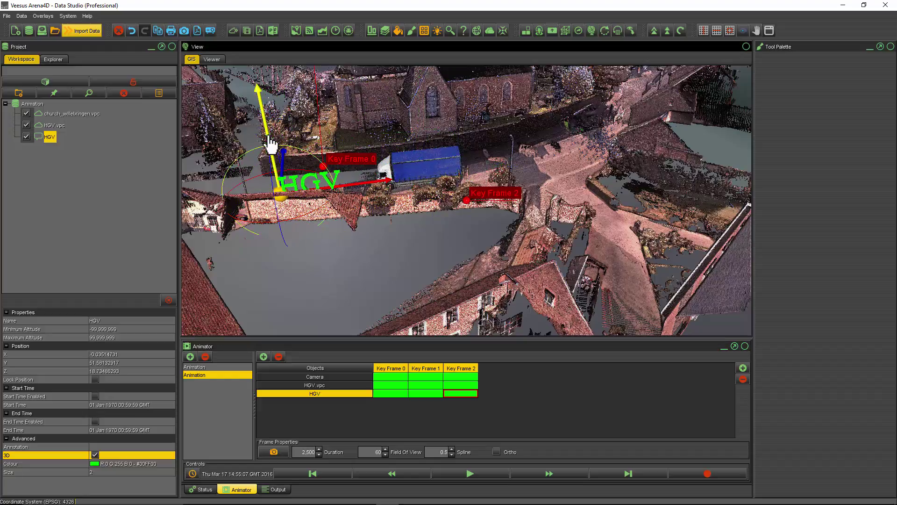
left_click_drag(267, 127, 264, 91)
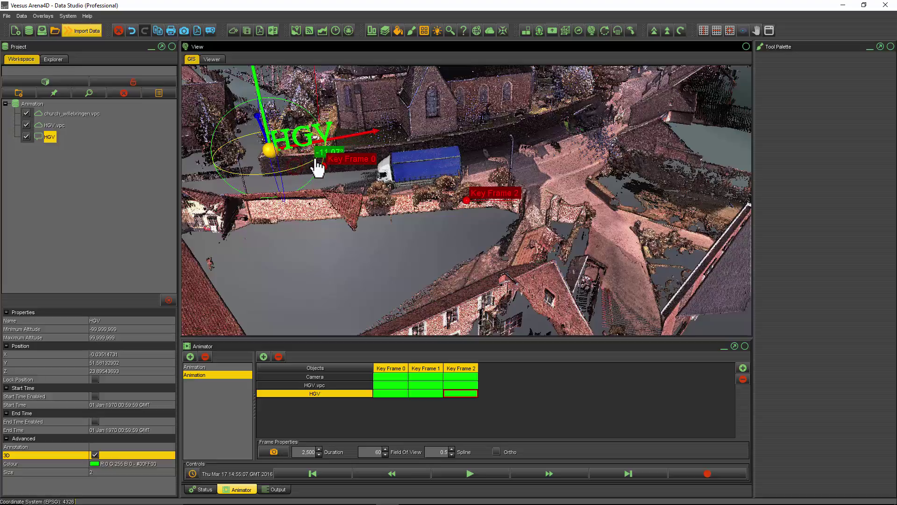
Zoom and orbit in on the label and truck, then jump to the Key Frame 2 camera
scroll(323, 170, "up", 2)
left_click_drag(323, 164, 489, 224)
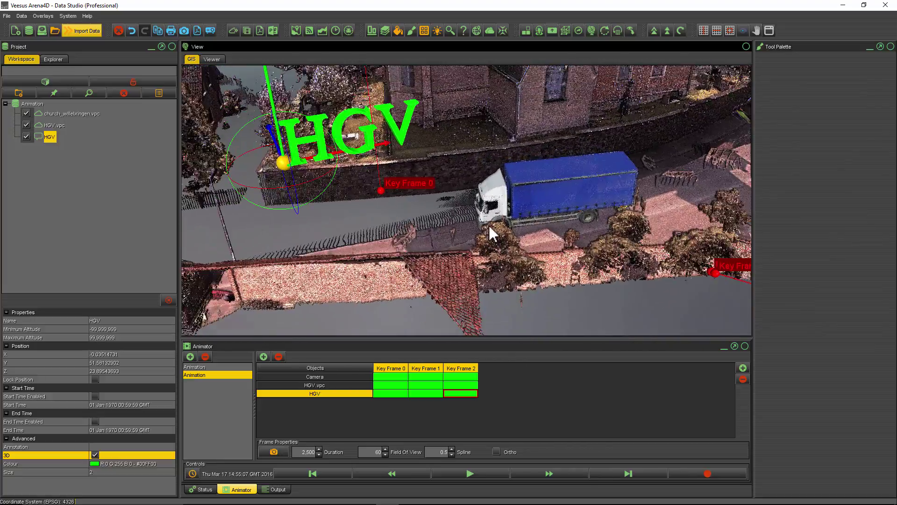
double_click(462, 393)
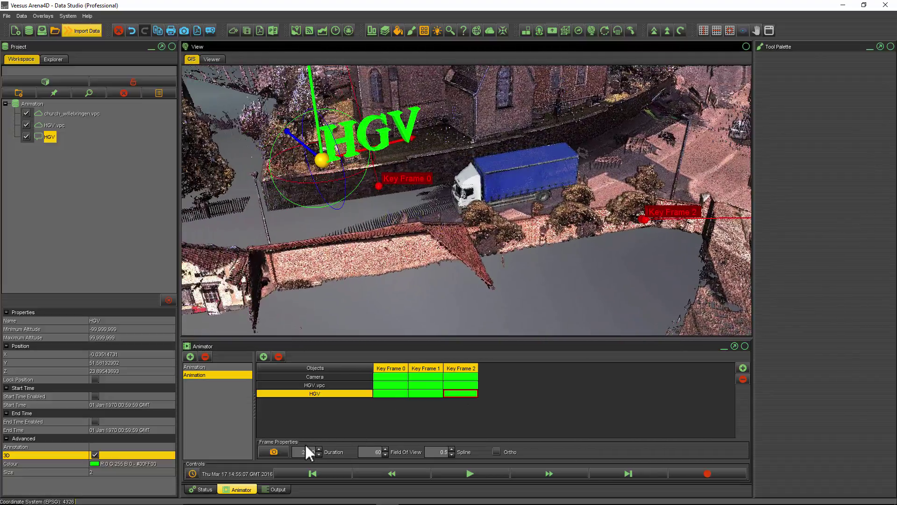
Capture the current view as Key Frame 2's camera and play the animation from Key Frame 0
left_click(274, 451)
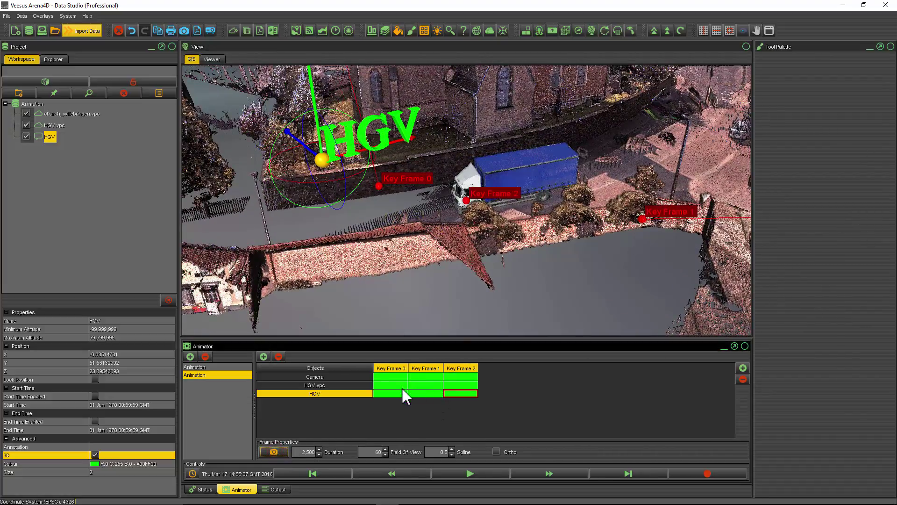
double_click(403, 392)
left_click(479, 470)
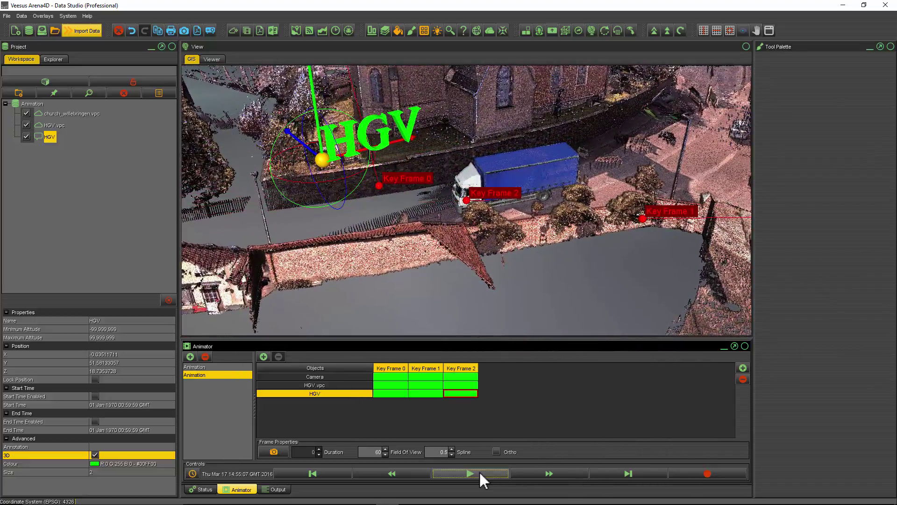
Switch off the HGV label at Key Frame 1, replay, and open the seven-key-frame animation
left_click(426, 394)
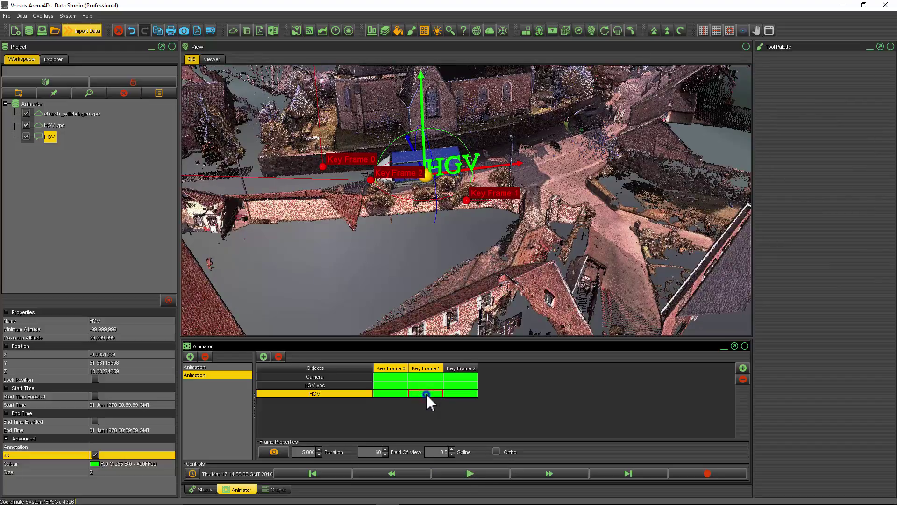
left_click(436, 399)
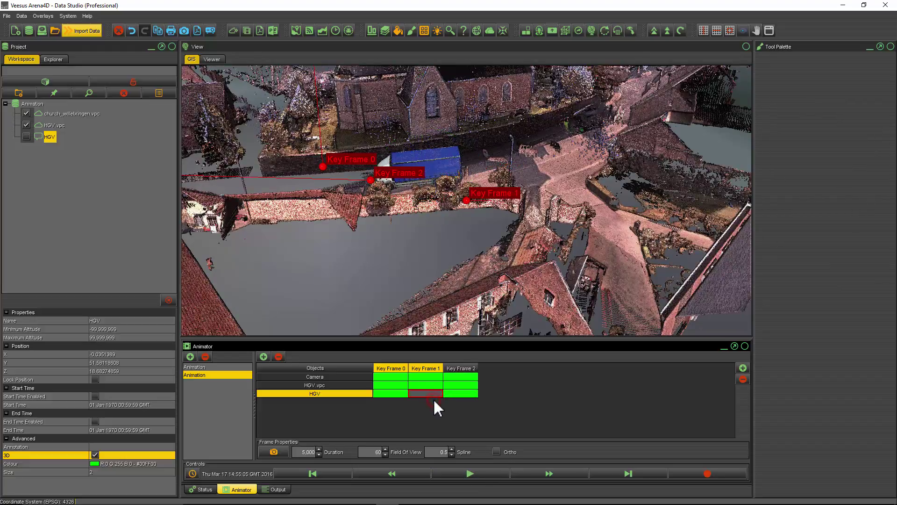
left_click(393, 393)
left_click(465, 475)
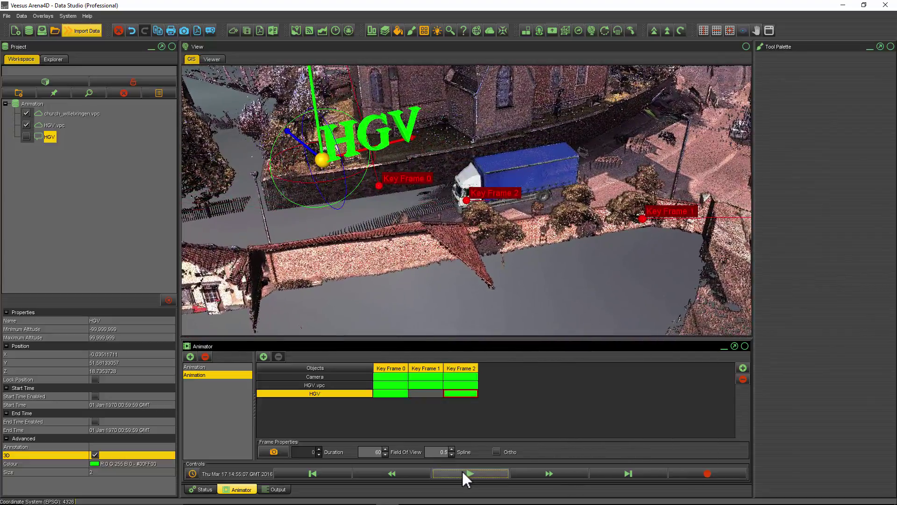
left_click(209, 366)
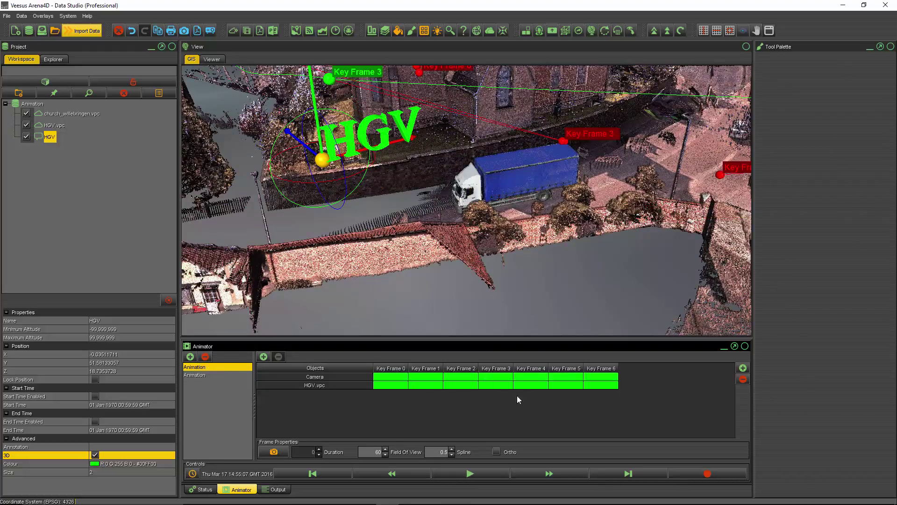
In the Record settings, keep QuickTime - JPEG and High Definition 1920 x 1080, and set Frame Rate to 60
left_click(696, 472)
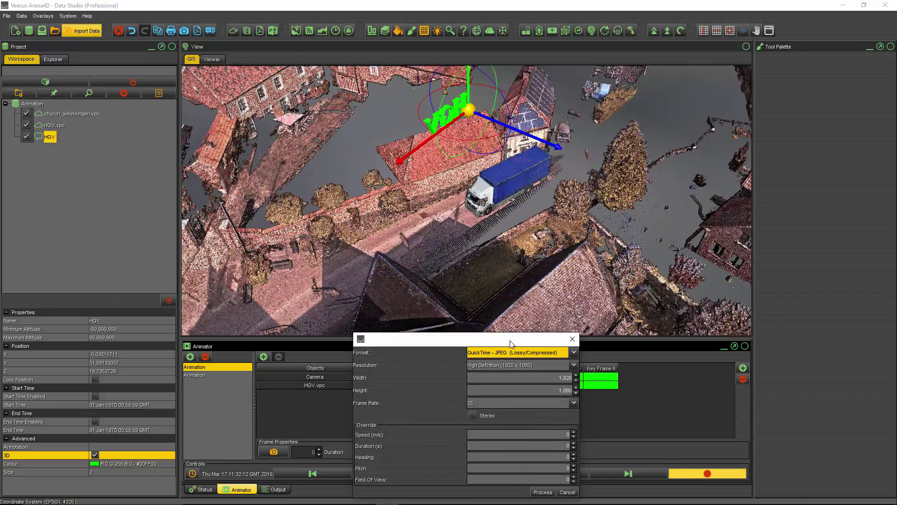
left_click_drag(510, 341, 511, 175)
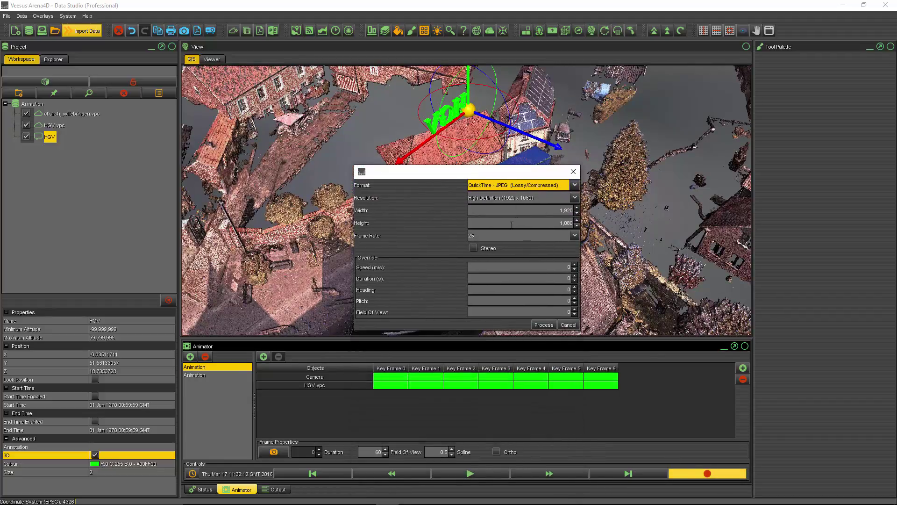
left_click(574, 187)
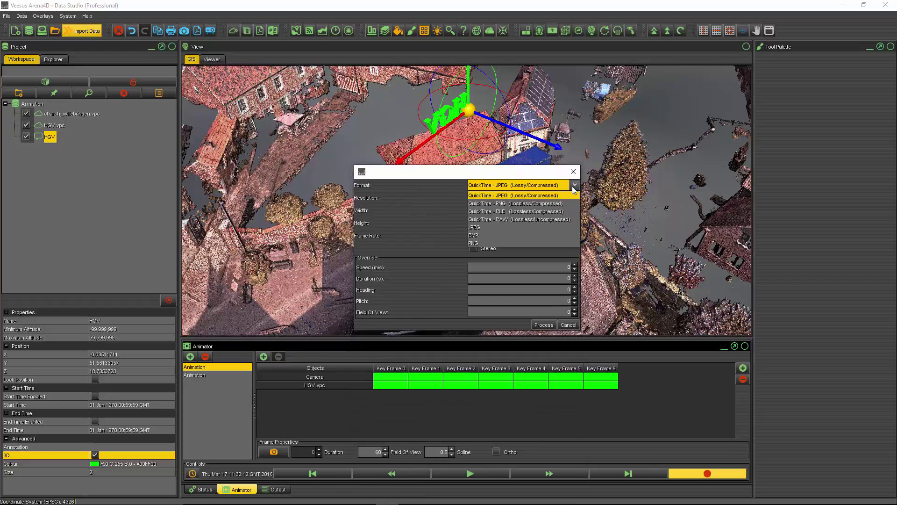
left_click(574, 188)
left_click(574, 198)
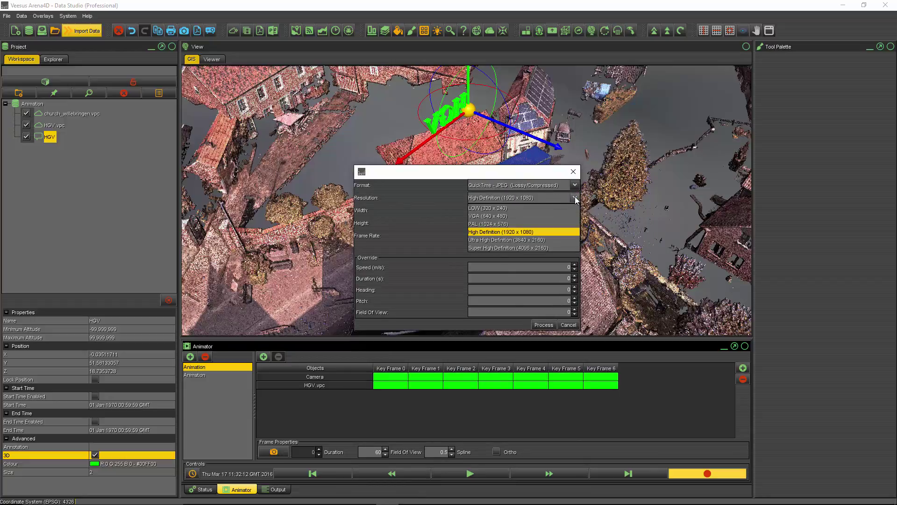
left_click(576, 200)
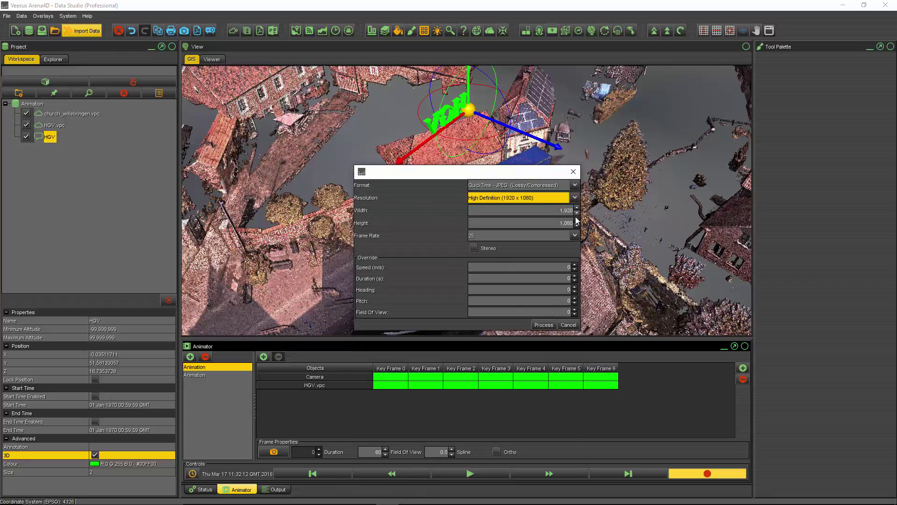
left_click(576, 235)
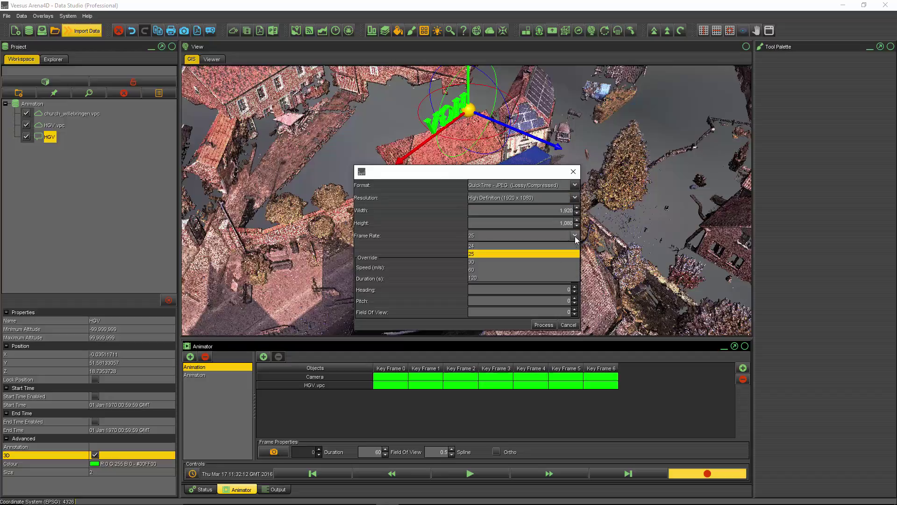
left_click(562, 267)
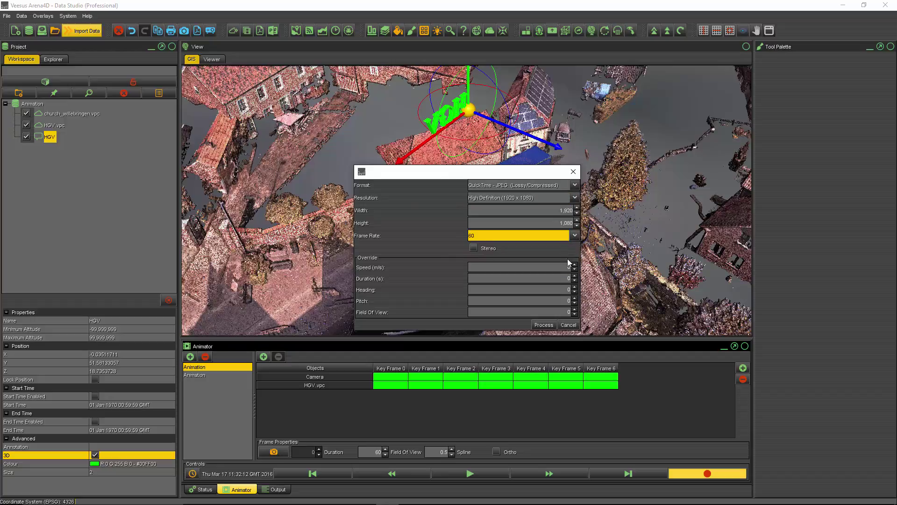